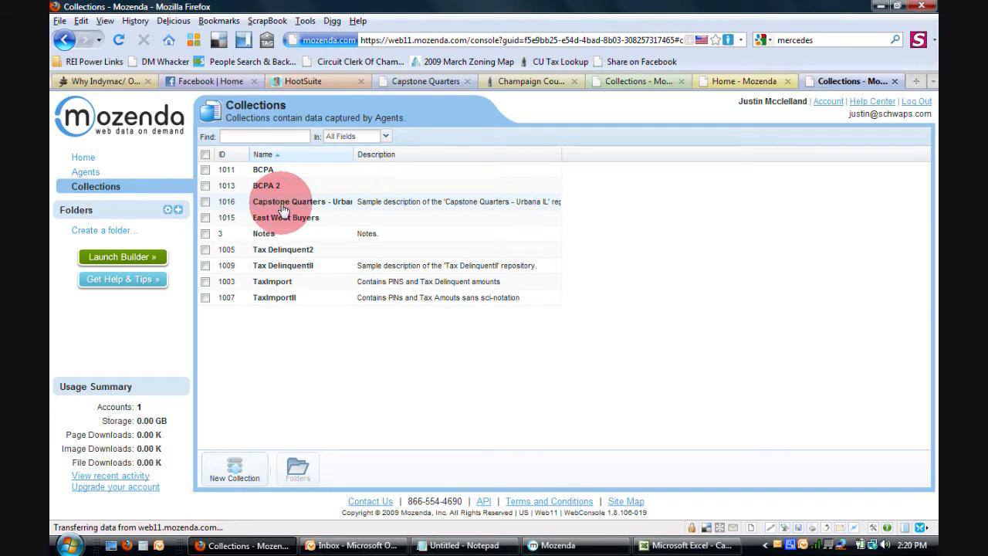
# Check the East West Buyers agent from the agents list, and open the Capstone Quarters - Urbana IL agent with its captured items refreshed
pyautogui.click(87, 172)
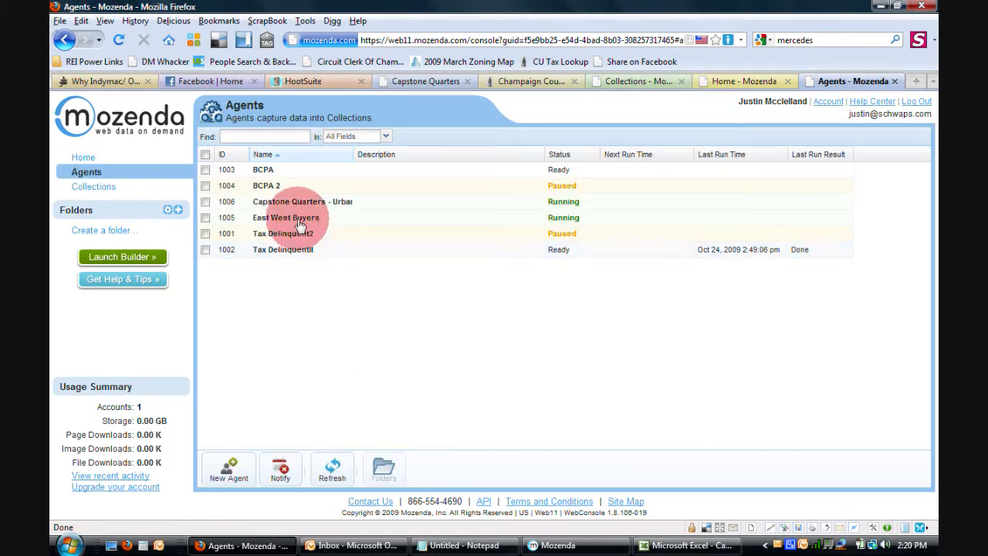
pyautogui.click(299, 221)
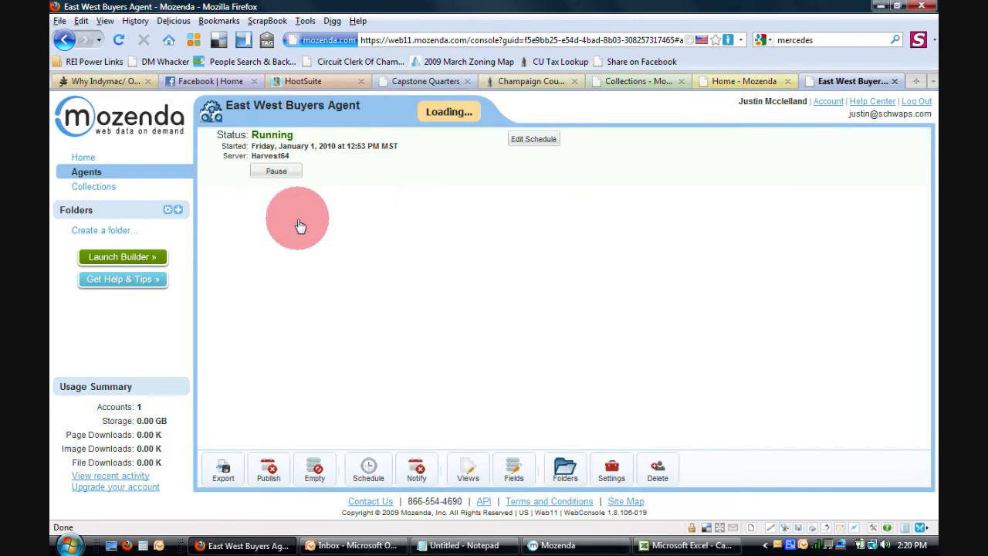
pyautogui.click(88, 174)
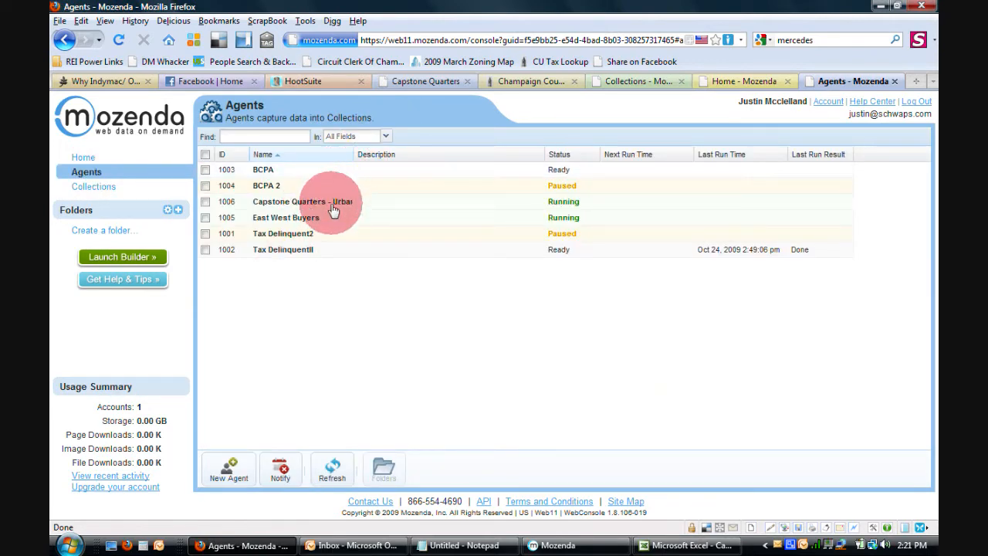
pyautogui.click(334, 210)
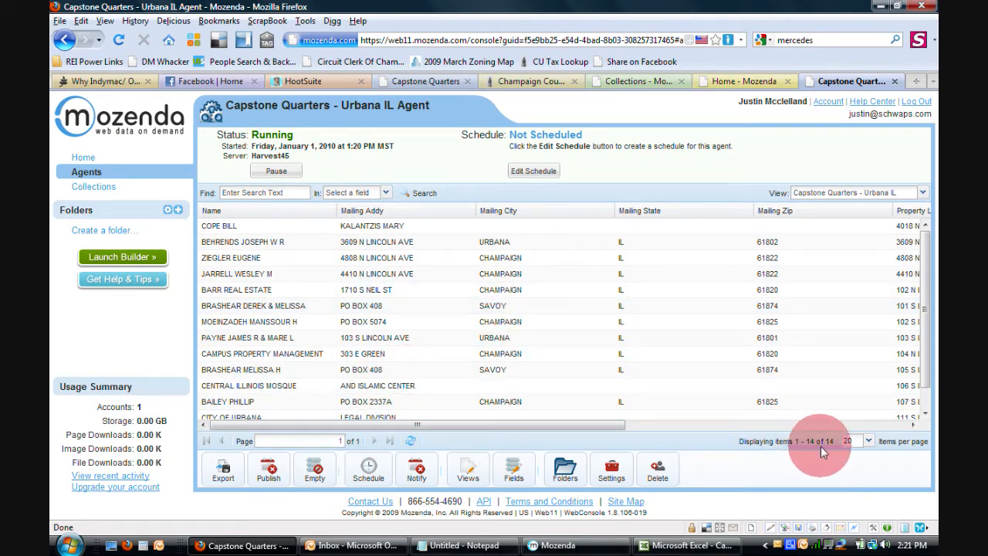
pyautogui.click(417, 442)
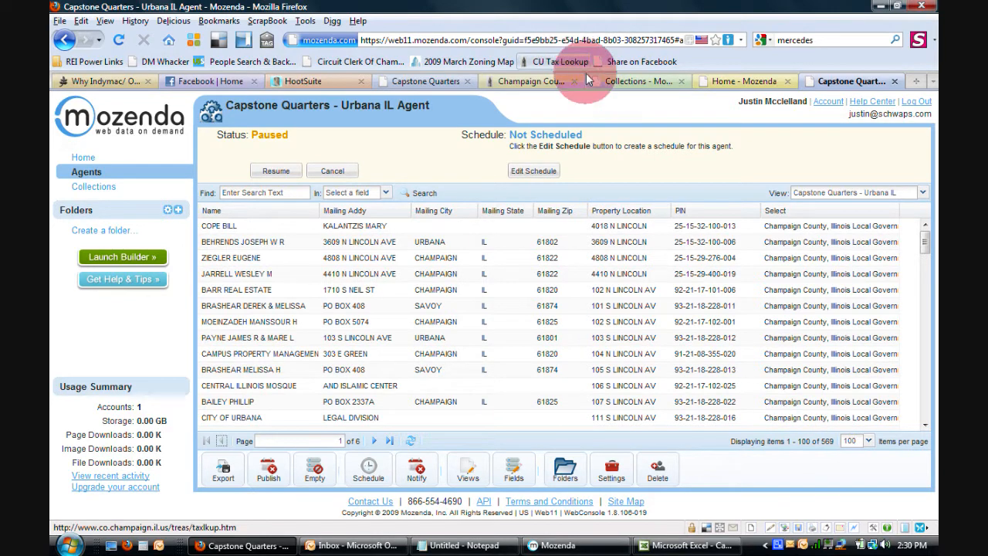
# Review the Community page of the Capstone Quarters website and open its About page to read the number of units
pyautogui.click(440, 84)
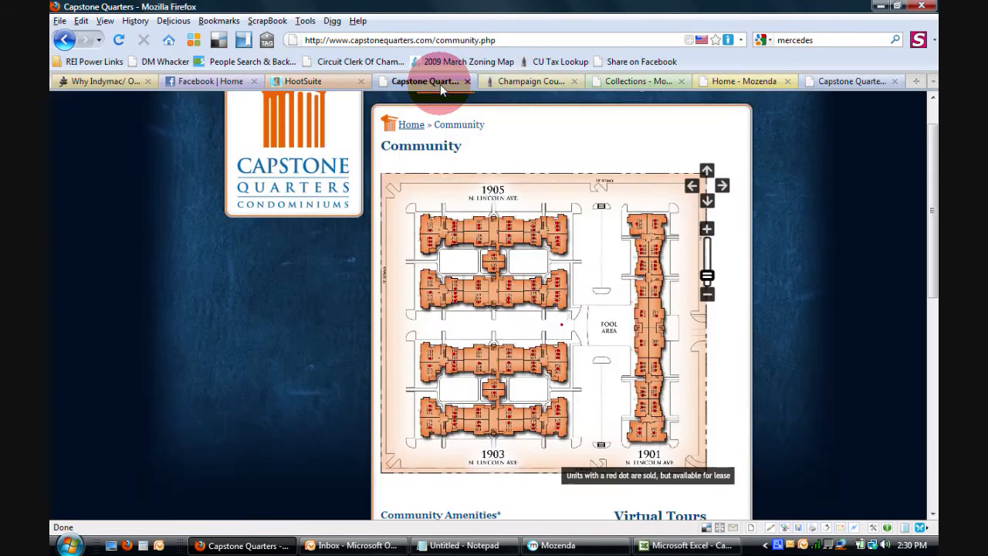
pyautogui.scroll(-10, 361, 327)
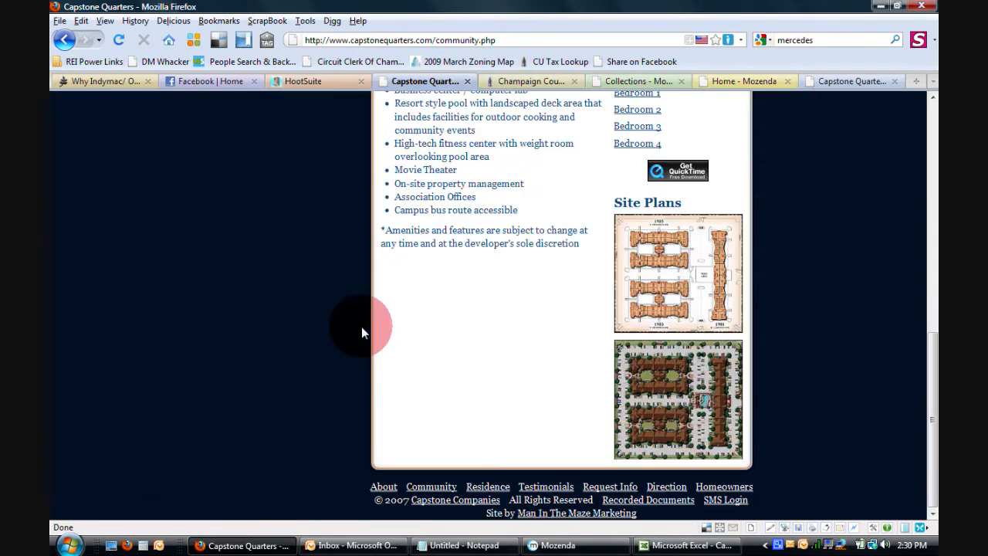
pyautogui.scroll(3, 362, 327)
pyautogui.scroll(8, 361, 326)
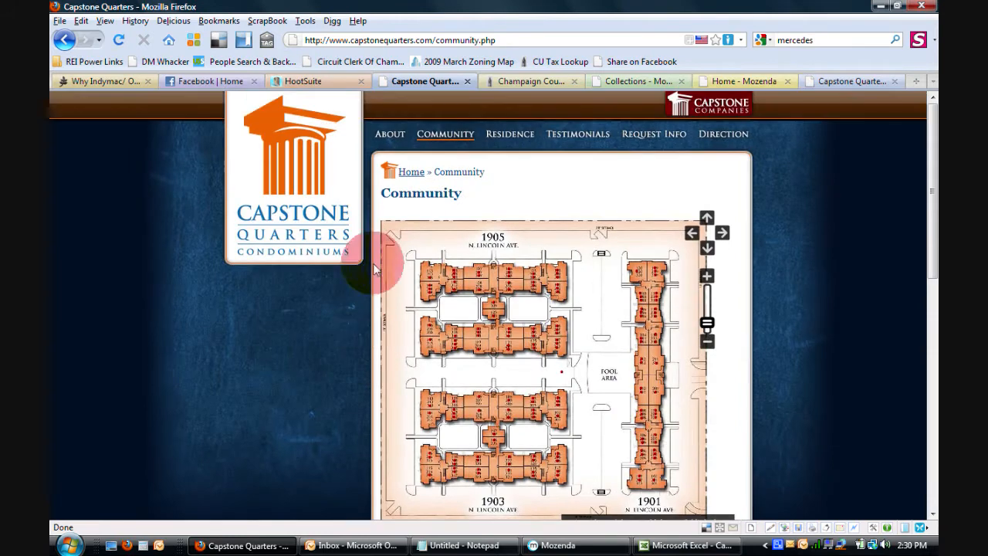
pyautogui.click(389, 136)
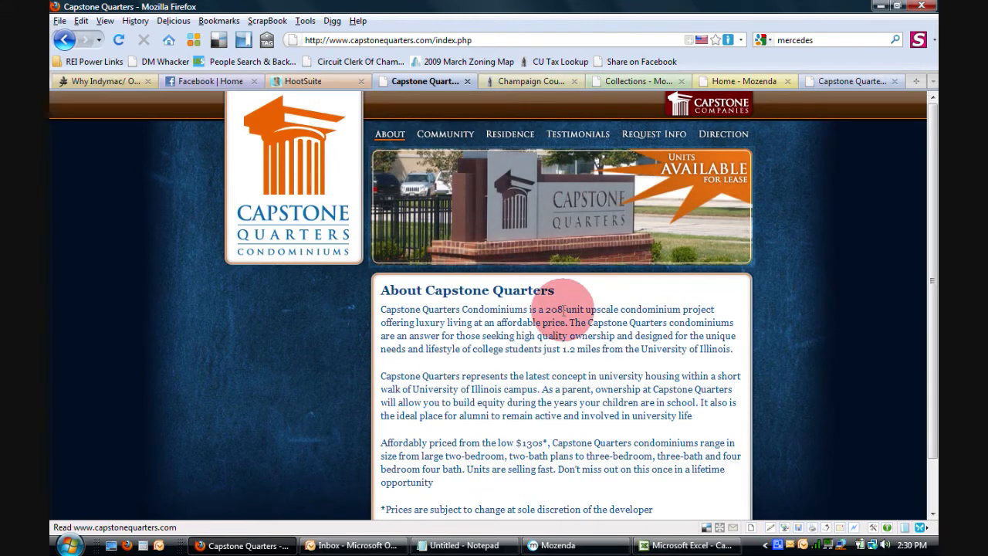
# Create a new view for the Capstone Quarters - Urbana IL agent with columns Name, Mailing Addy, Mailing City, Mailing State, Mailing Zip, Property Location and PIN
pyautogui.click(745, 81)
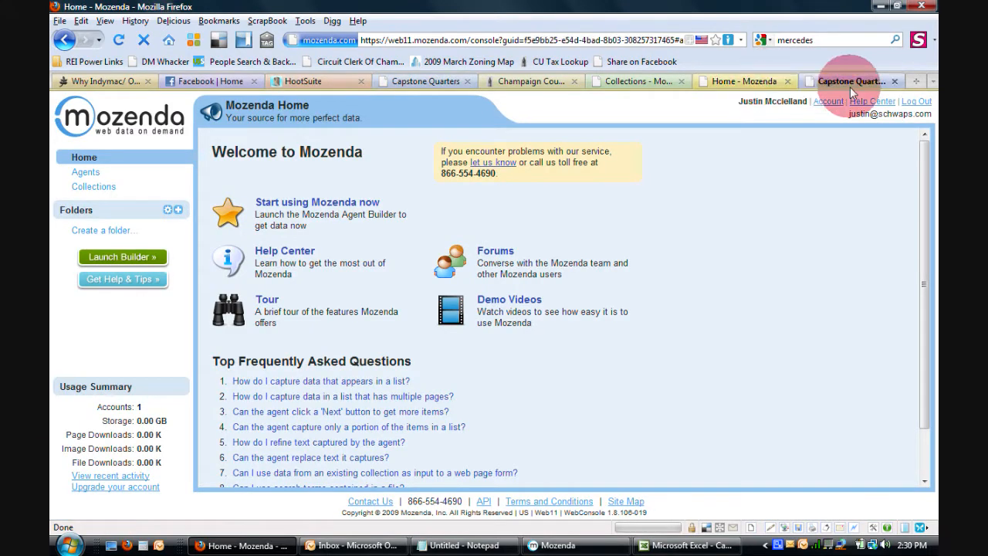
pyautogui.click(850, 84)
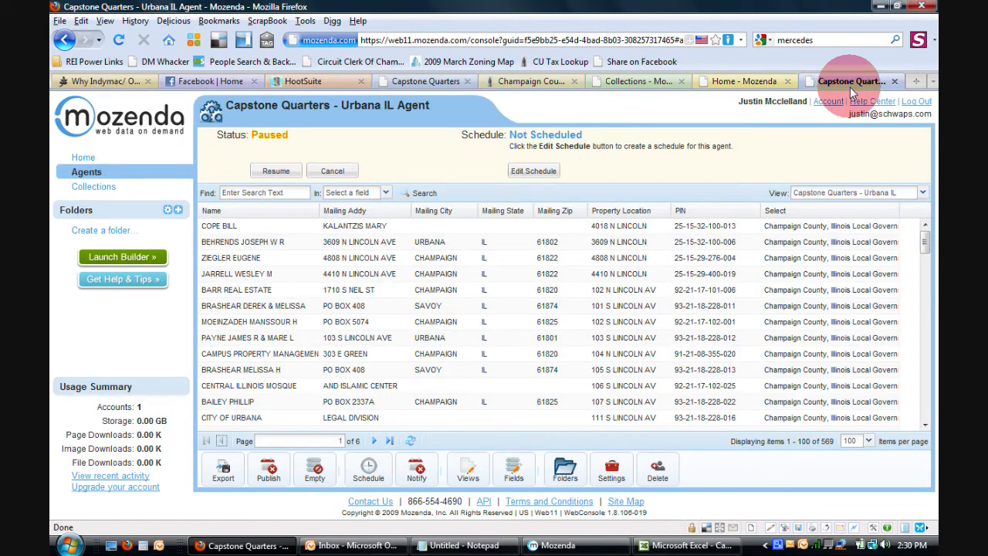
pyautogui.click(468, 471)
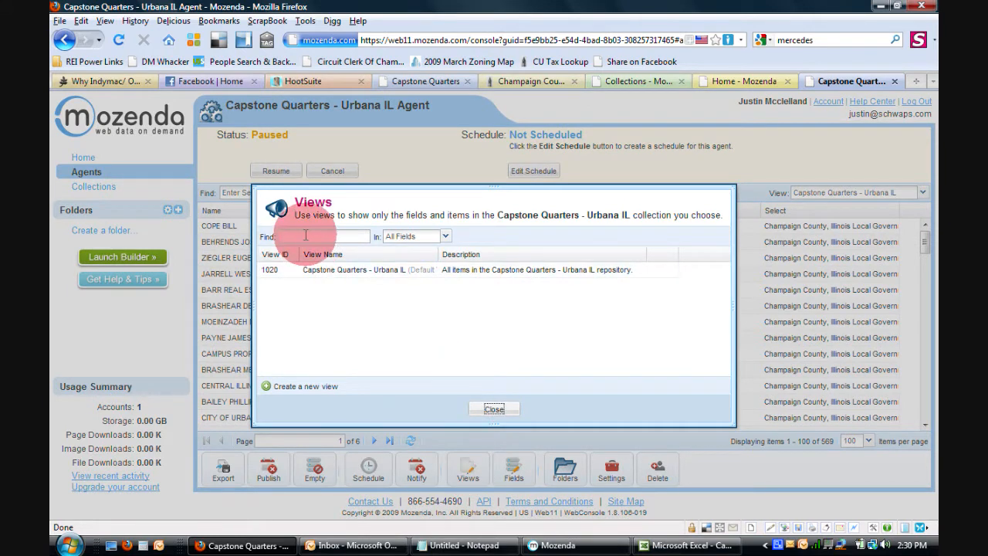
pyautogui.click(314, 390)
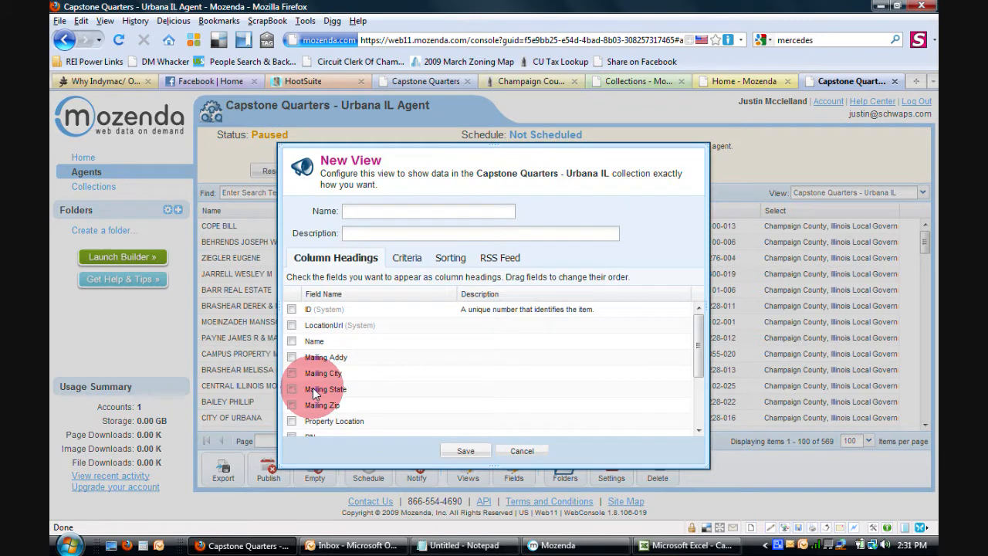
pyautogui.click(291, 340)
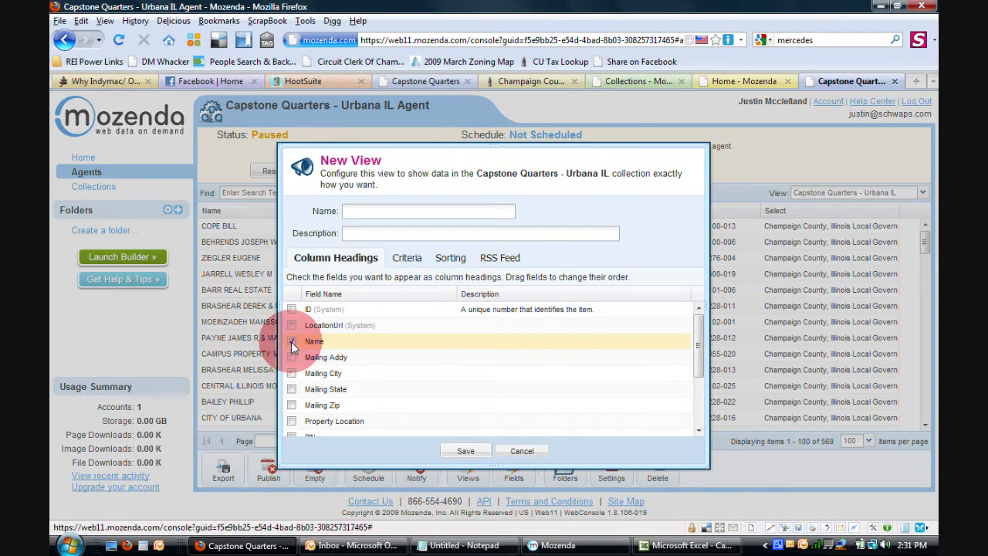
pyautogui.click(292, 357)
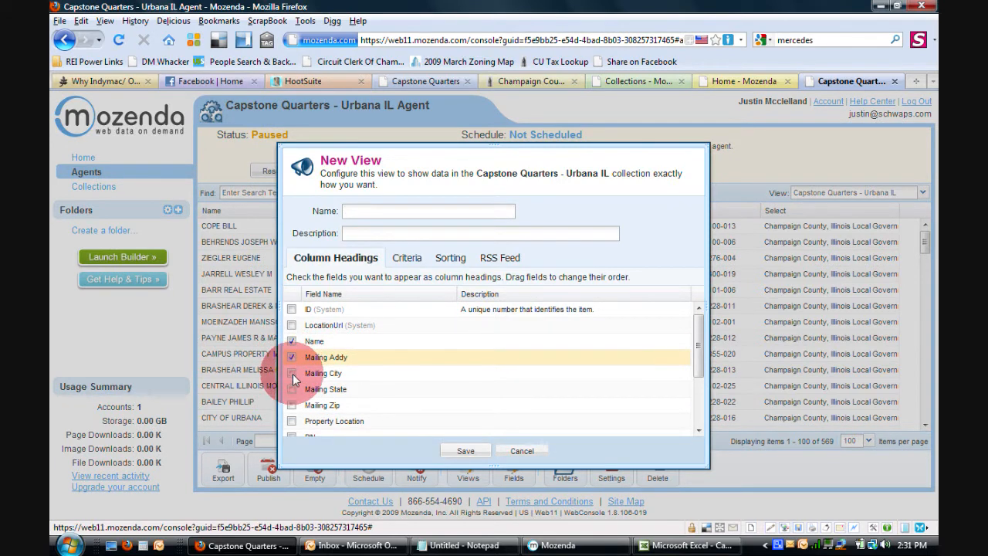
pyautogui.click(292, 373)
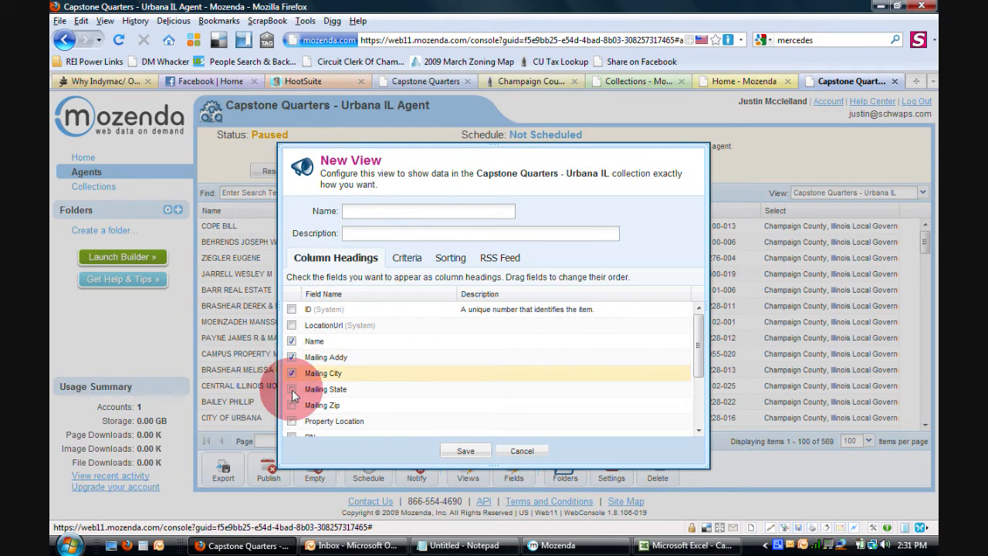
pyautogui.click(293, 392)
pyautogui.click(291, 406)
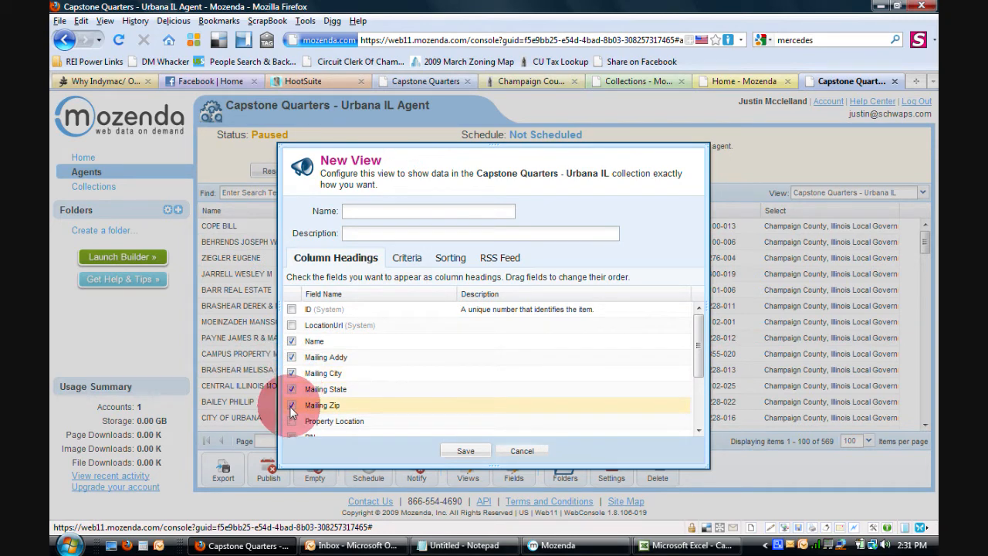
pyautogui.click(292, 421)
pyautogui.moveTo(698, 358); pyautogui.dragTo(701, 378)
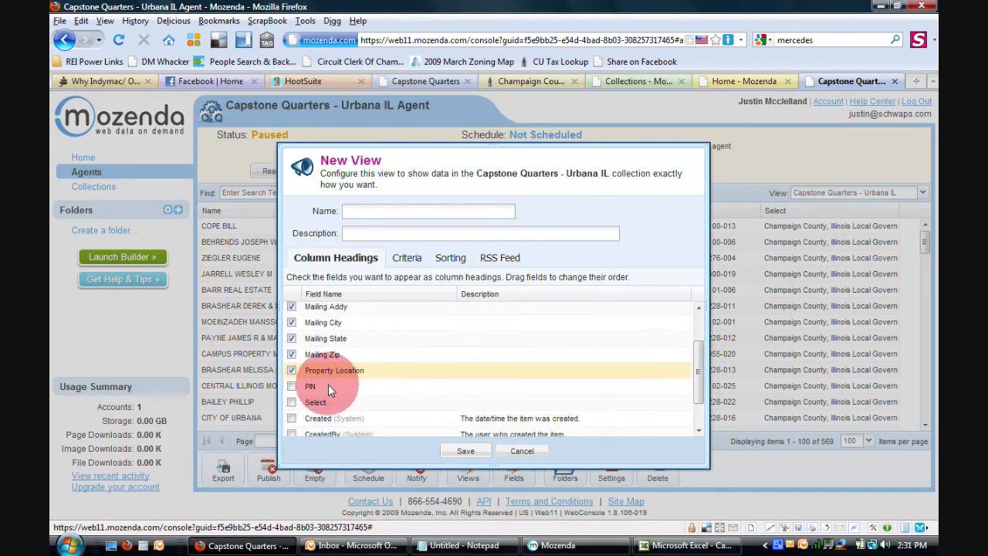
pyautogui.click(292, 386)
pyautogui.click(380, 209)
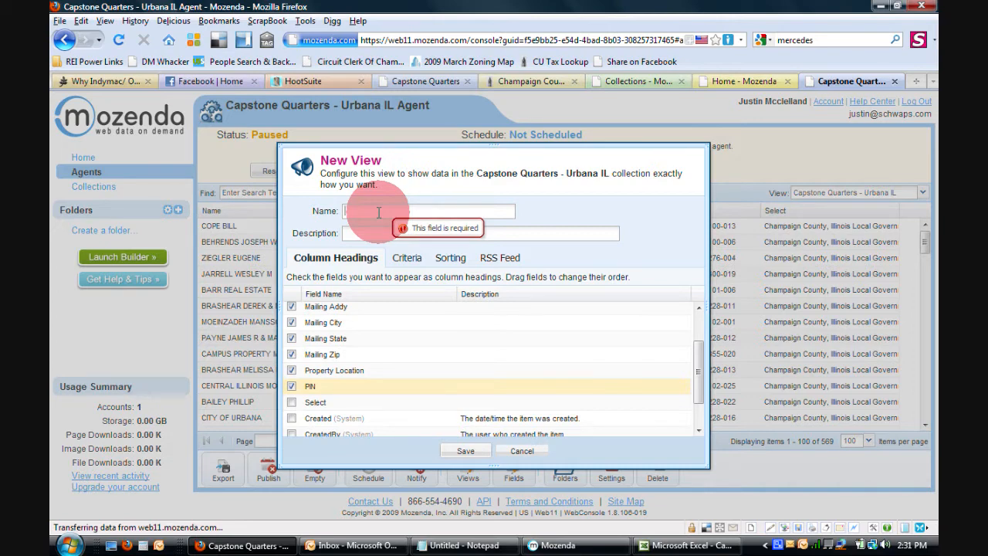
pyautogui.write('1901')
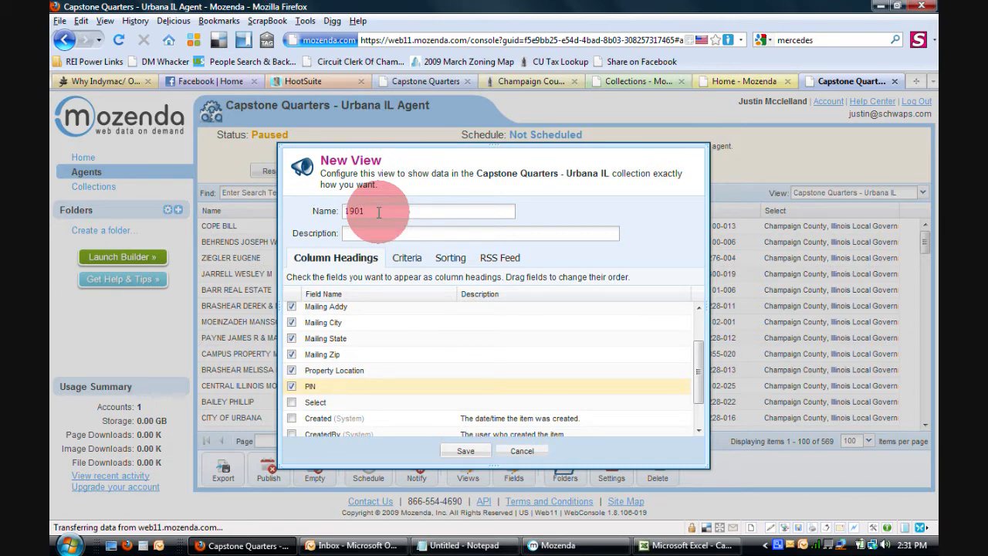
pyautogui.write('-1913-1905')
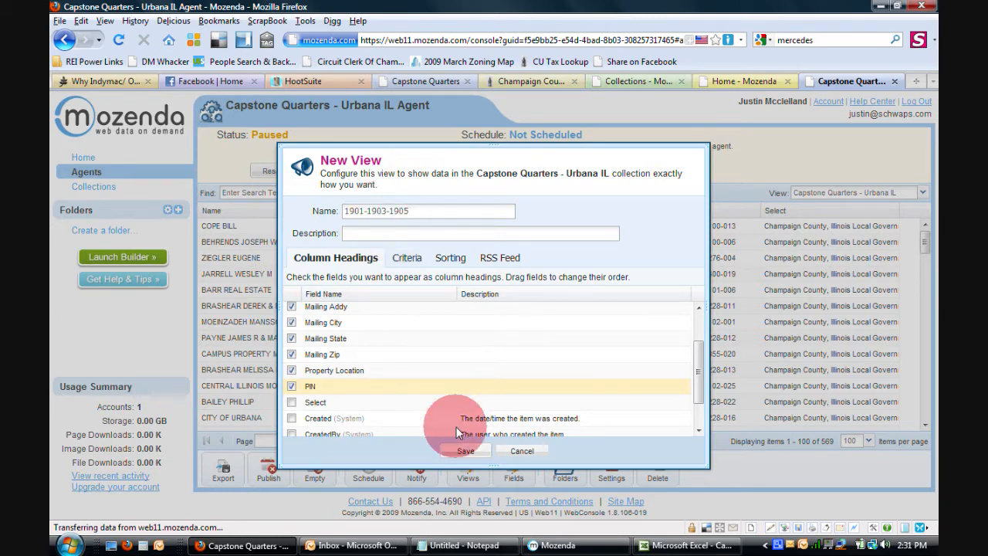
pyautogui.click(464, 451)
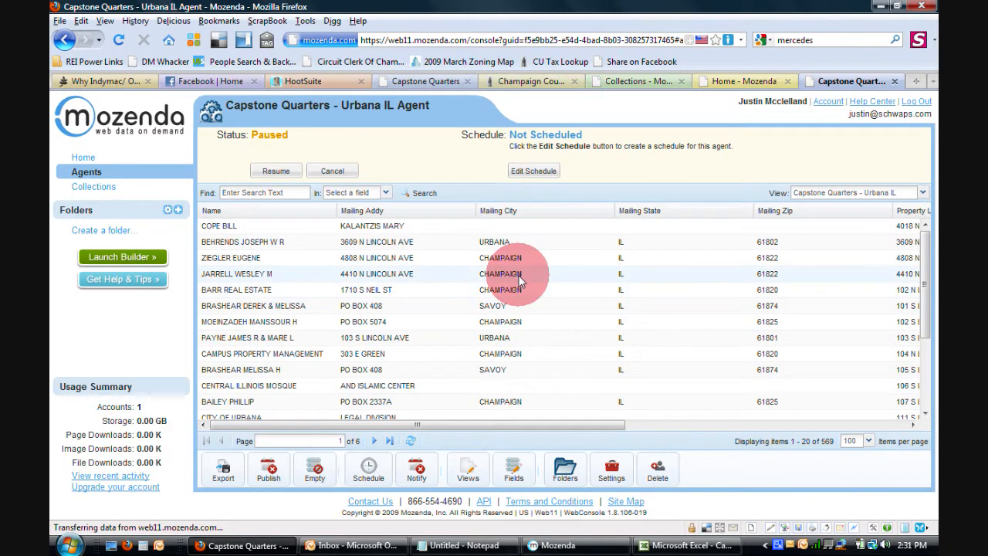
pyautogui.click(466, 473)
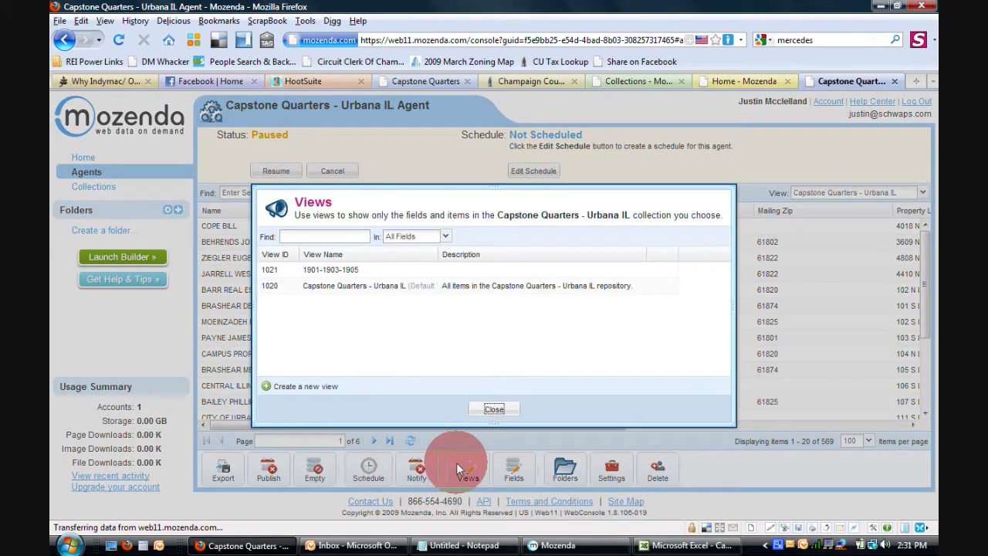
pyautogui.click(347, 267)
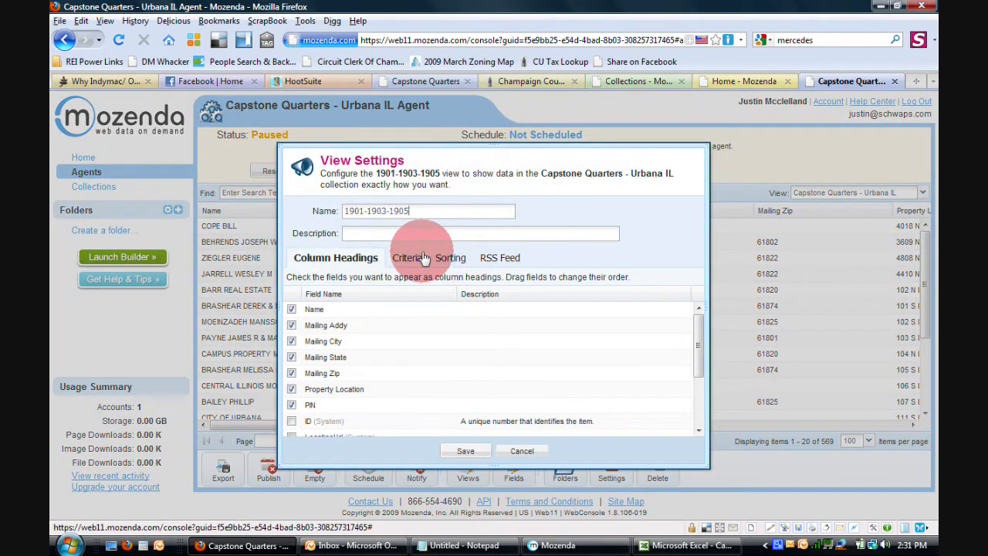
pyautogui.click(415, 260)
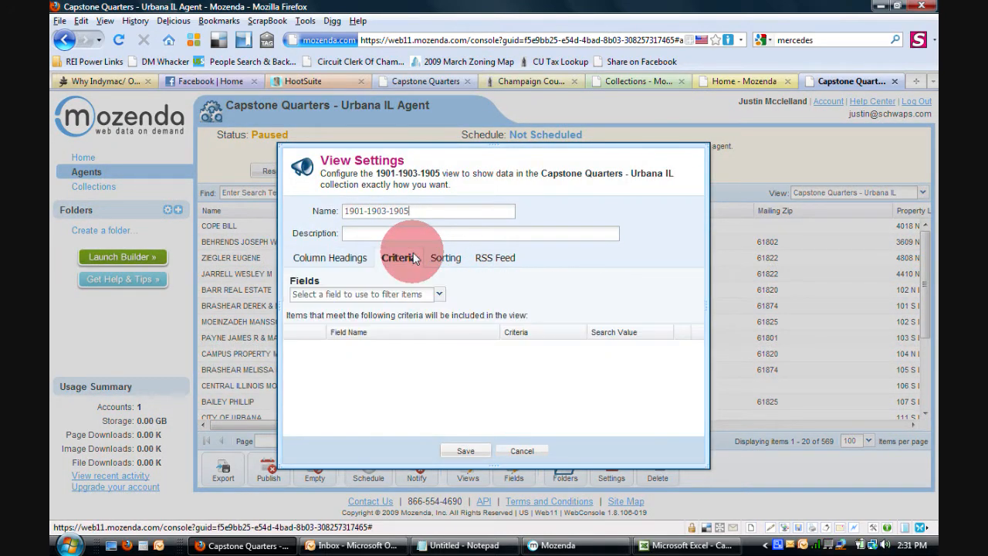
pyautogui.click(440, 294)
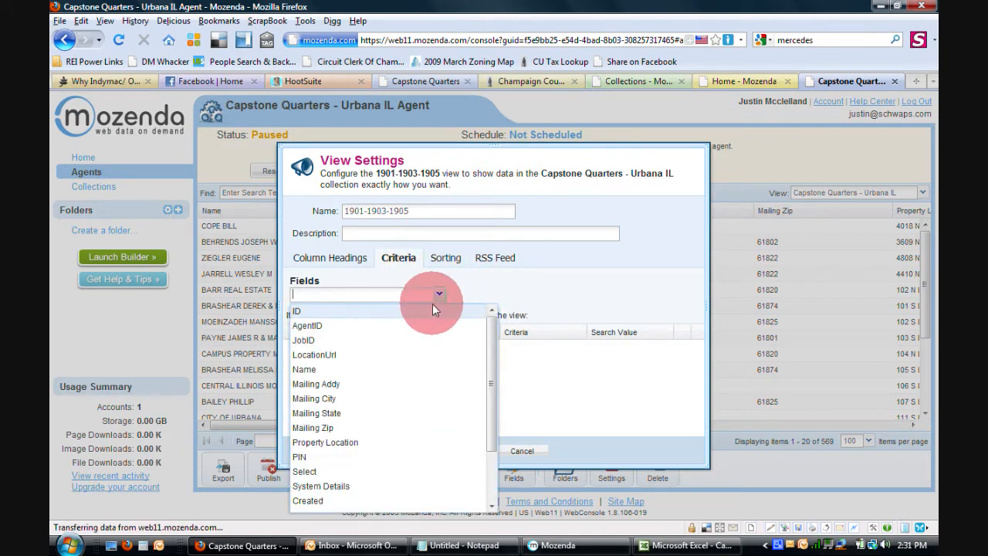
pyautogui.click(377, 445)
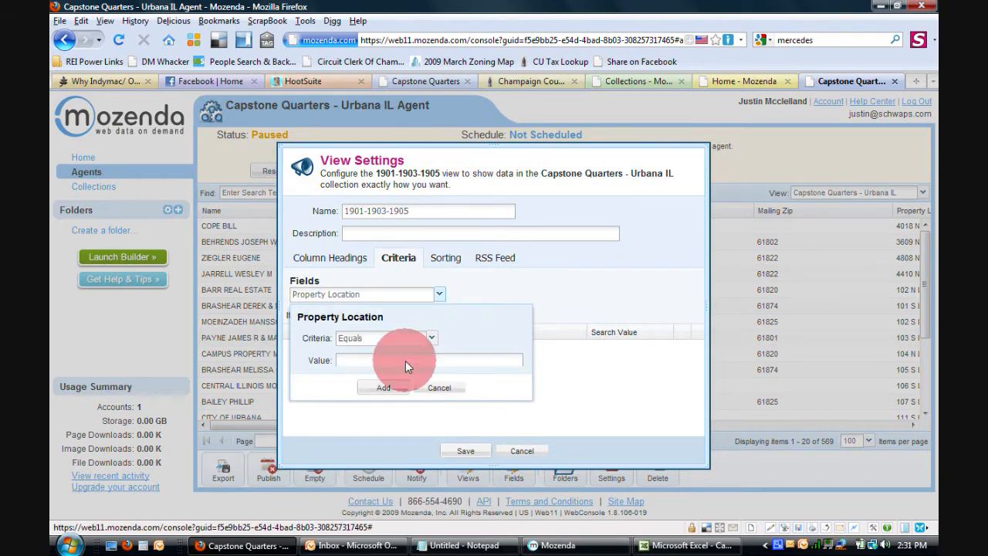
pyautogui.click(435, 344)
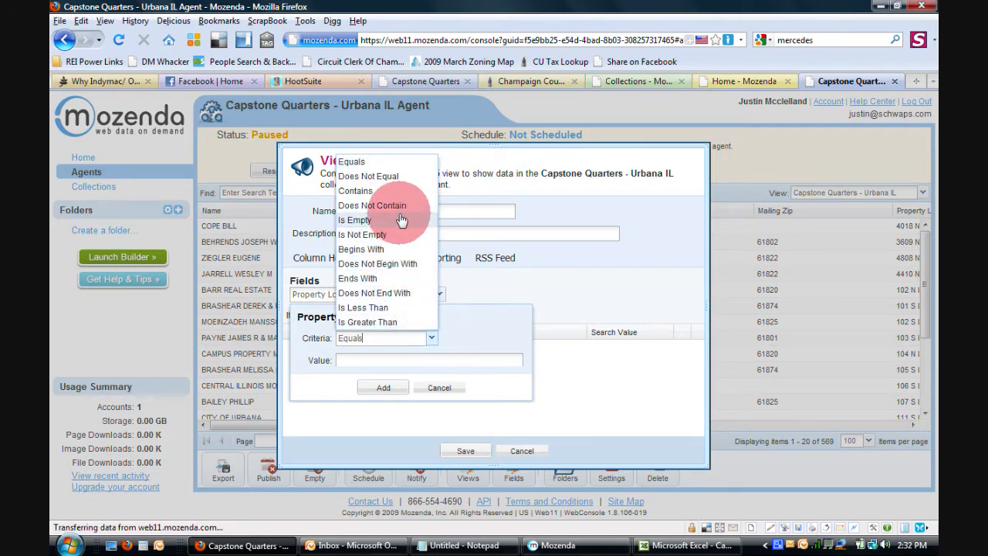
pyautogui.click(390, 192)
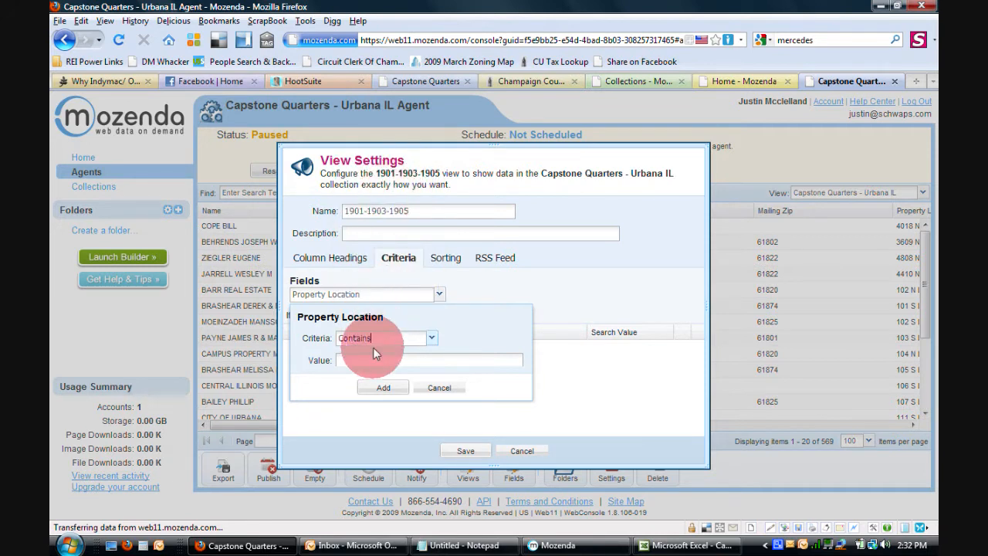
pyautogui.write('1901')
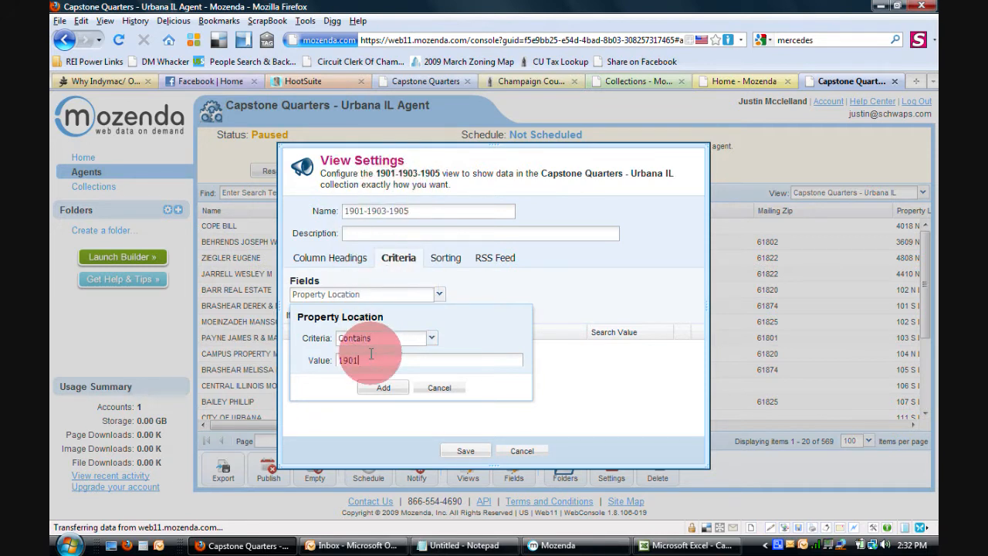
pyautogui.click(384, 387)
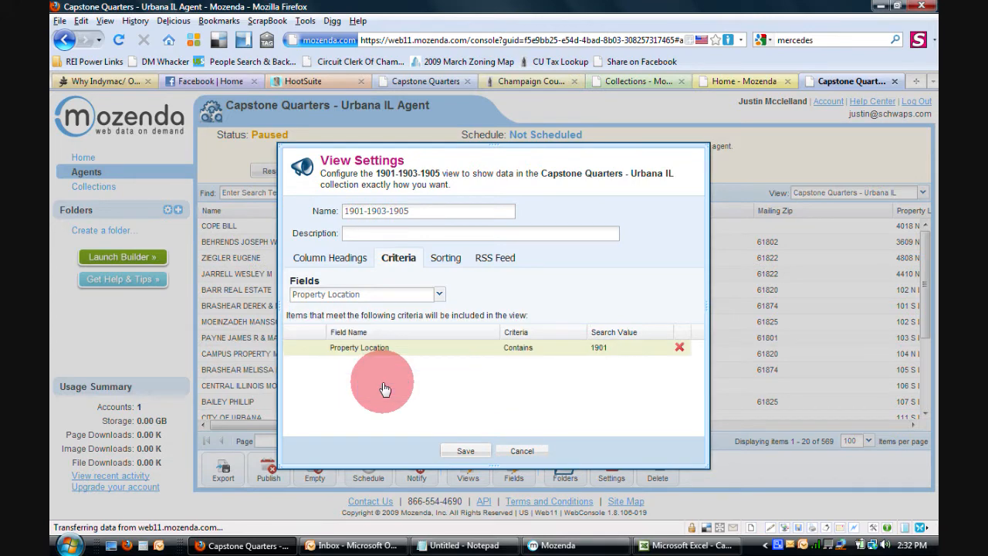
# Add a second filter criterion to the view where Property Location equals 1903
pyautogui.click(439, 295)
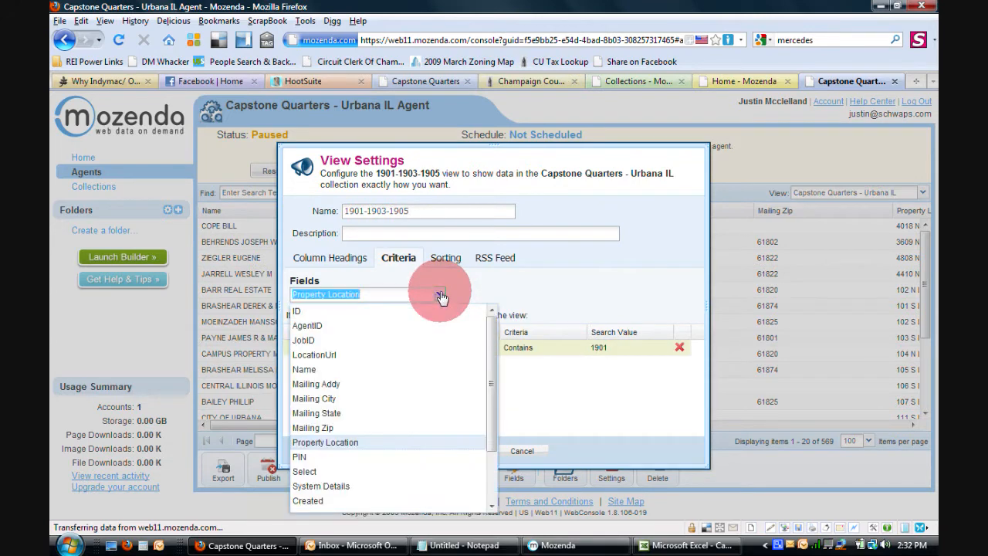
pyautogui.click(365, 443)
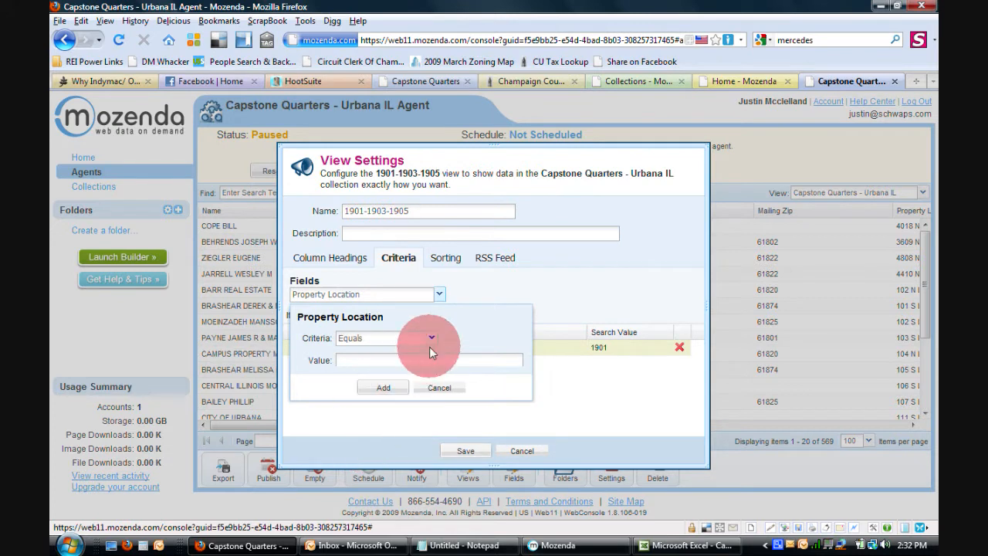
pyautogui.write('1903')
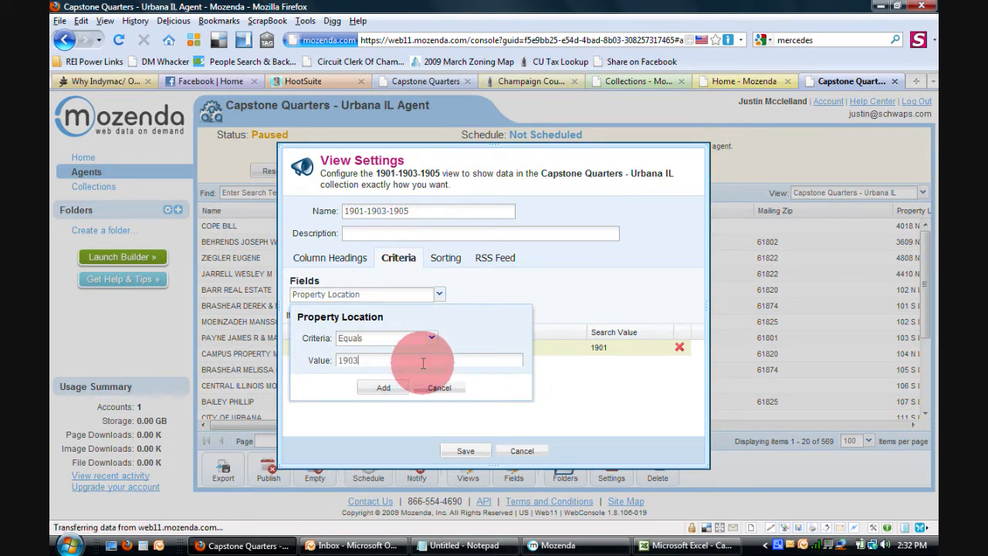
pyautogui.click(393, 399)
pyautogui.click(382, 389)
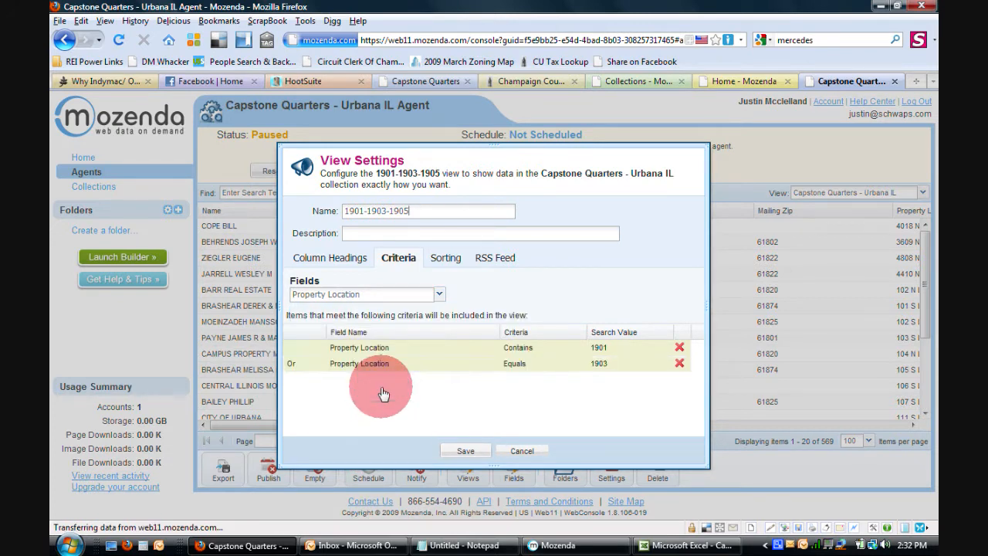
# Add a third filter criterion to the view where Property Location contains 1905
pyautogui.click(441, 294)
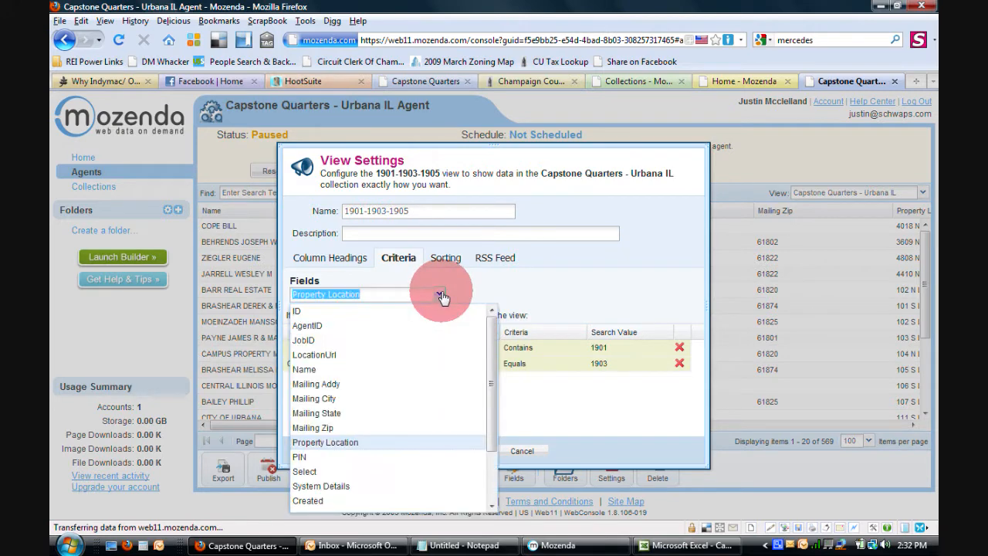
pyautogui.click(370, 443)
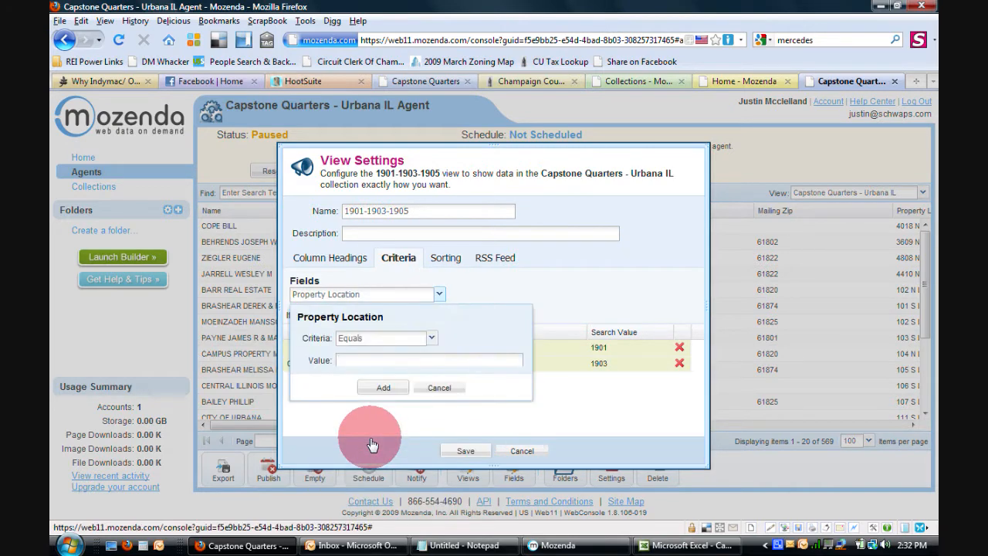
pyautogui.click(425, 341)
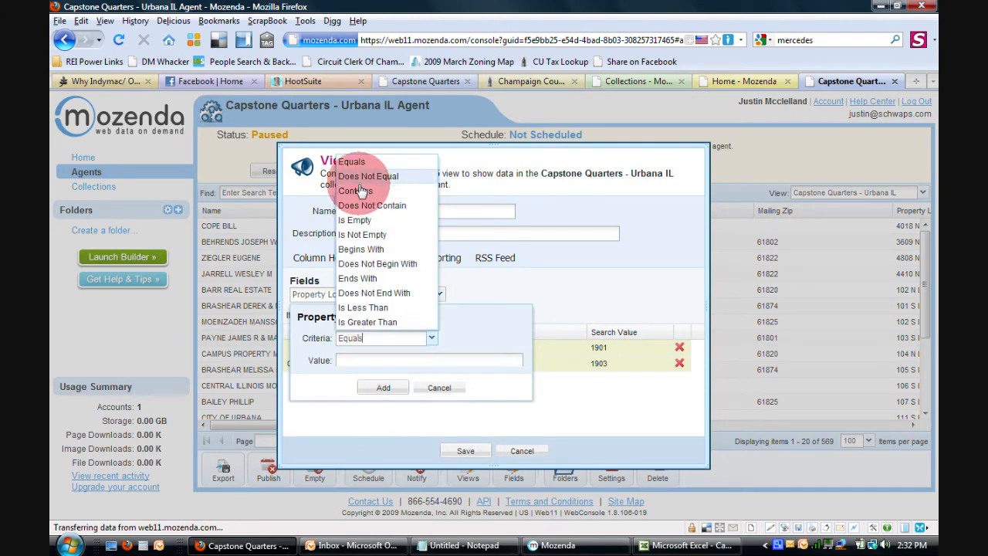
pyautogui.click(362, 190)
pyautogui.write('1905')
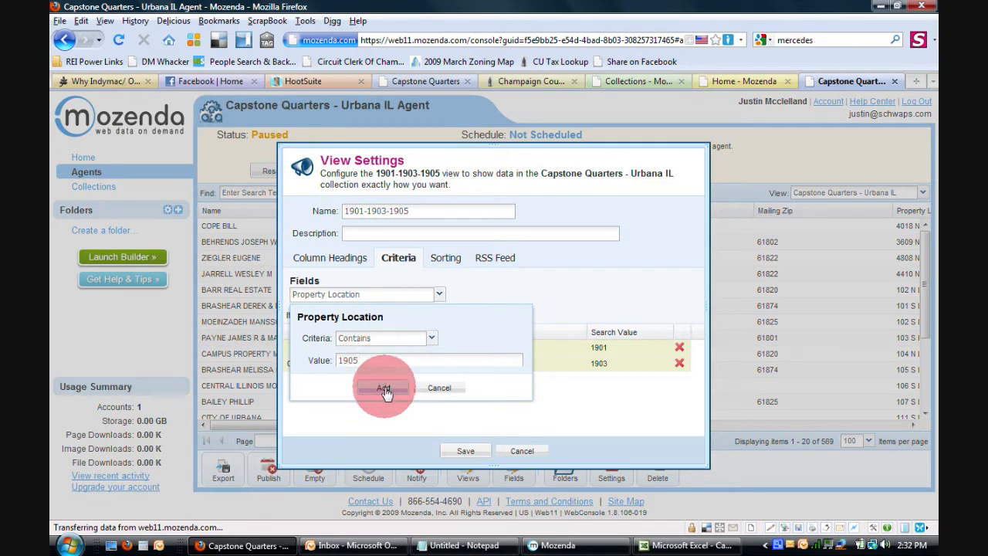
pyautogui.click(378, 388)
# Change the comparison of the 1903 Property Location criterion to Contains
pyautogui.click(554, 366)
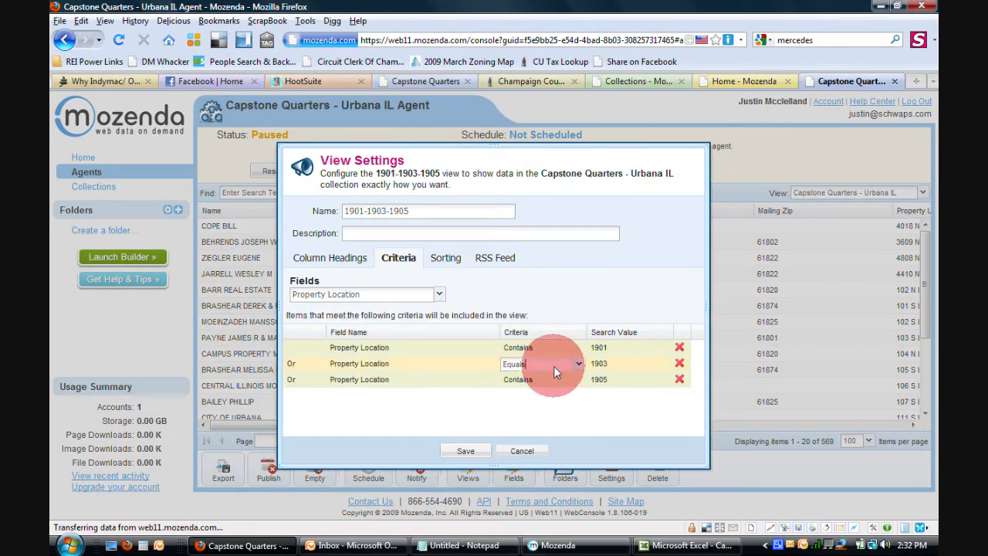
pyautogui.click(579, 368)
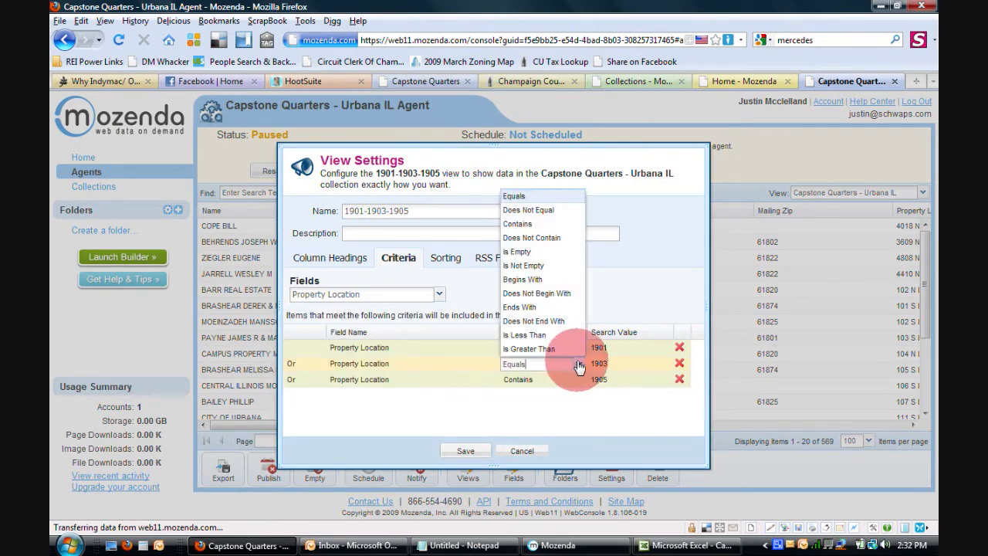
pyautogui.click(517, 223)
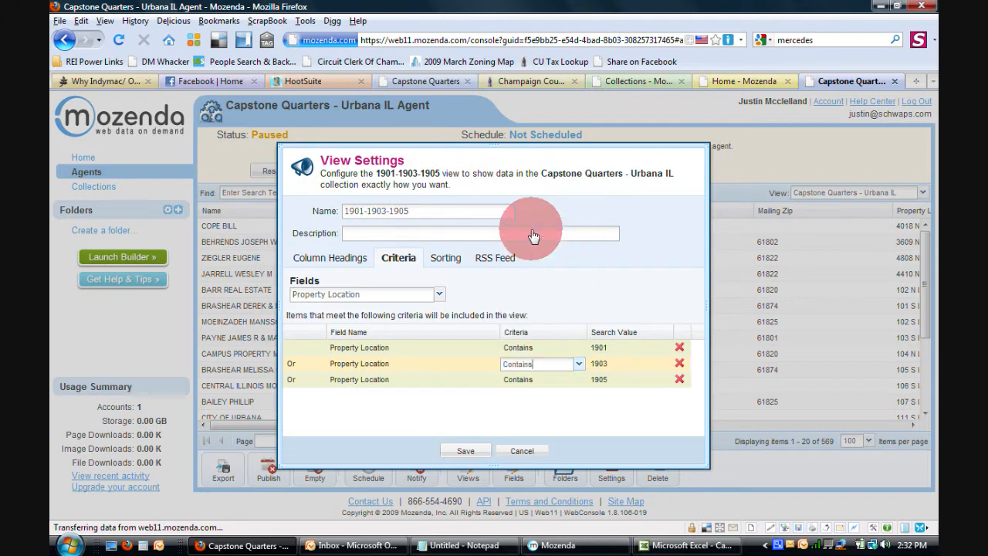
# Check the And/Or connector choices for the 1903 and 1901 criteria
pyautogui.click(321, 365)
pyautogui.click(318, 364)
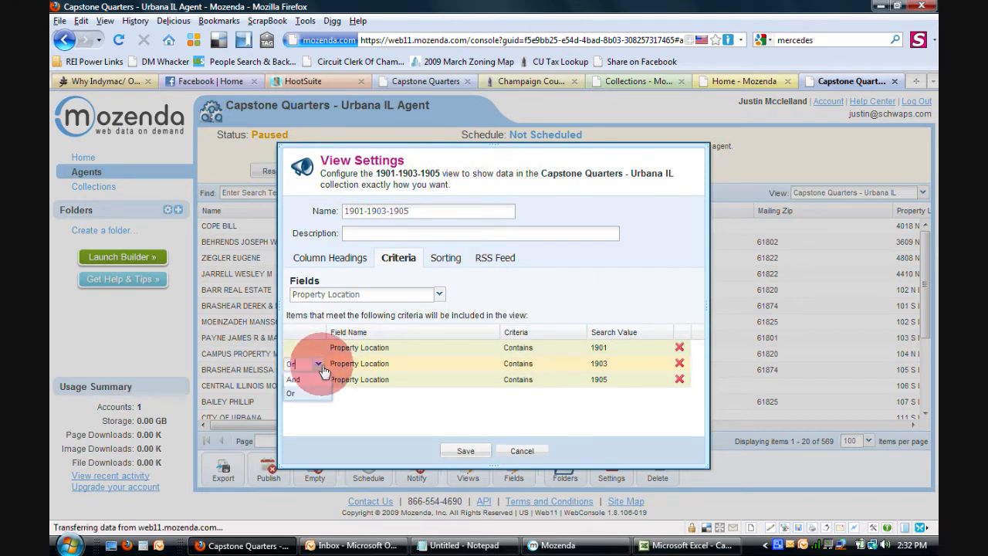
pyautogui.click(318, 364)
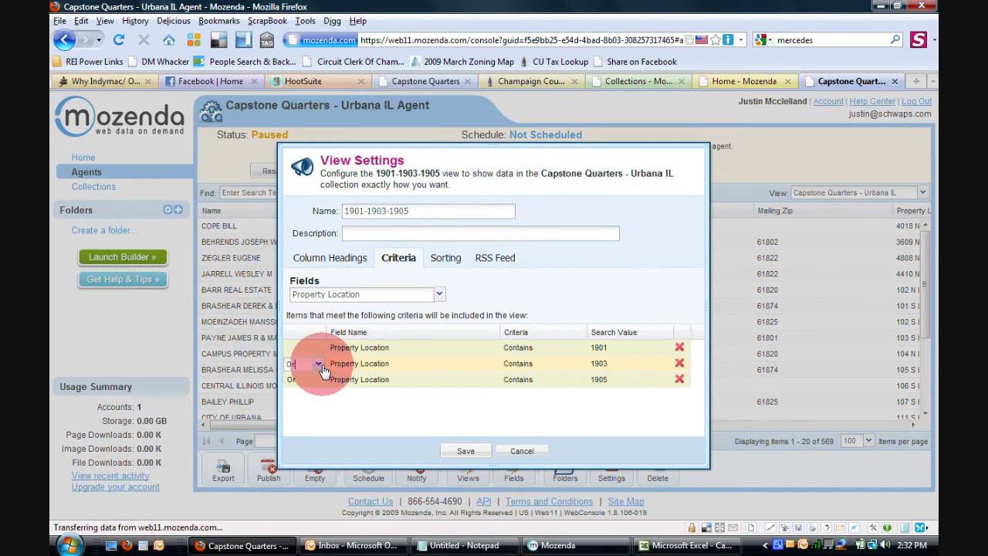
pyautogui.click(320, 349)
pyautogui.click(320, 349)
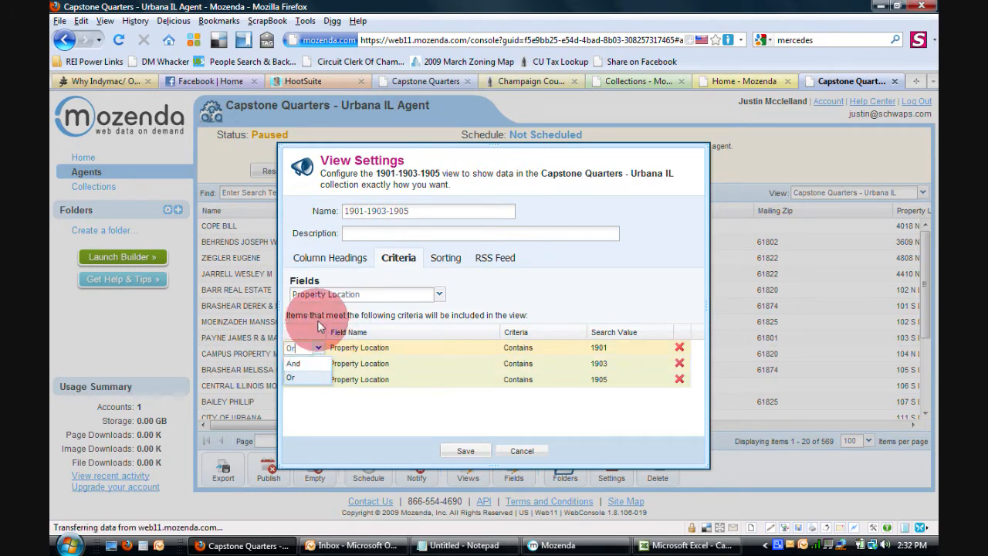
pyautogui.click(316, 329)
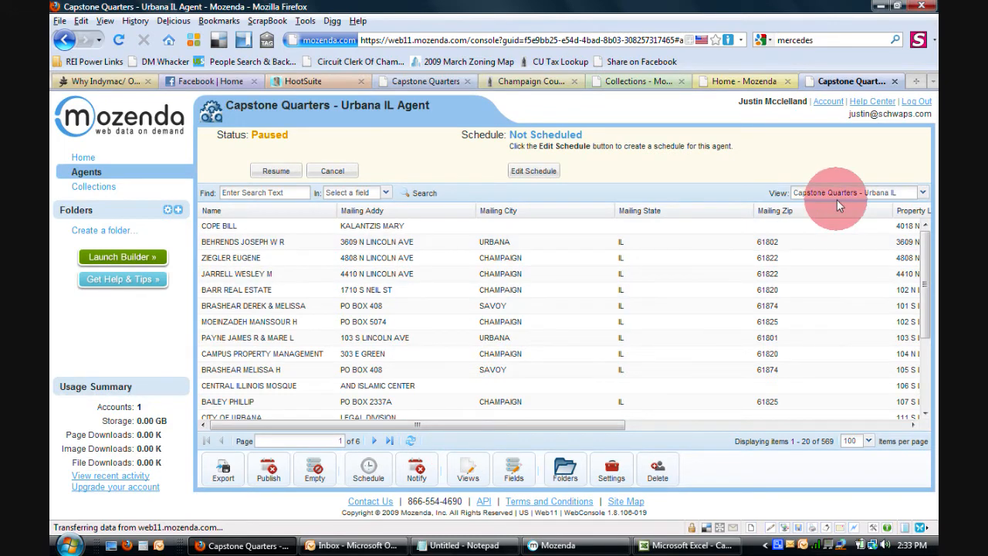
pyautogui.click(901, 202)
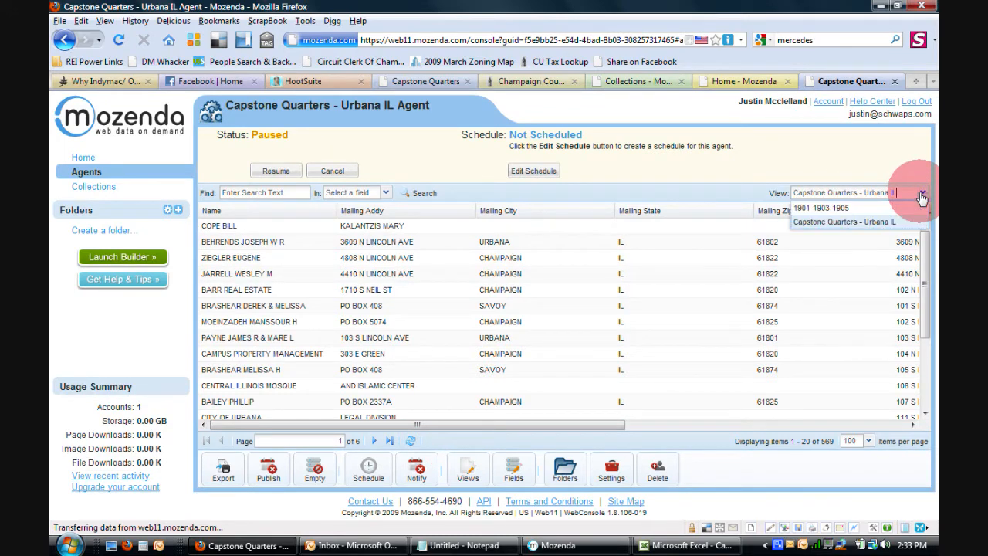
pyautogui.click(840, 208)
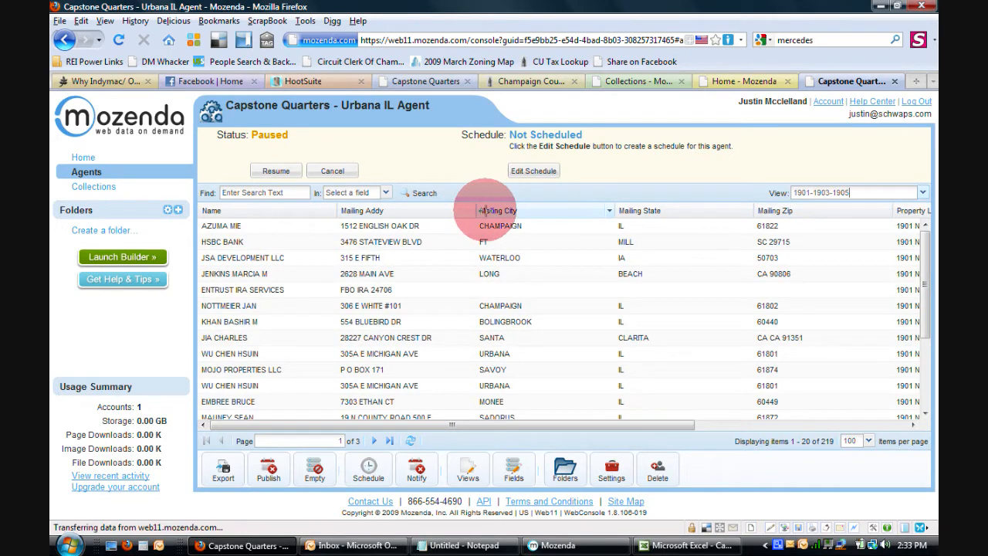
pyautogui.moveTo(616, 217); pyautogui.dragTo(576, 212)
pyautogui.moveTo(712, 214); pyautogui.dragTo(677, 206)
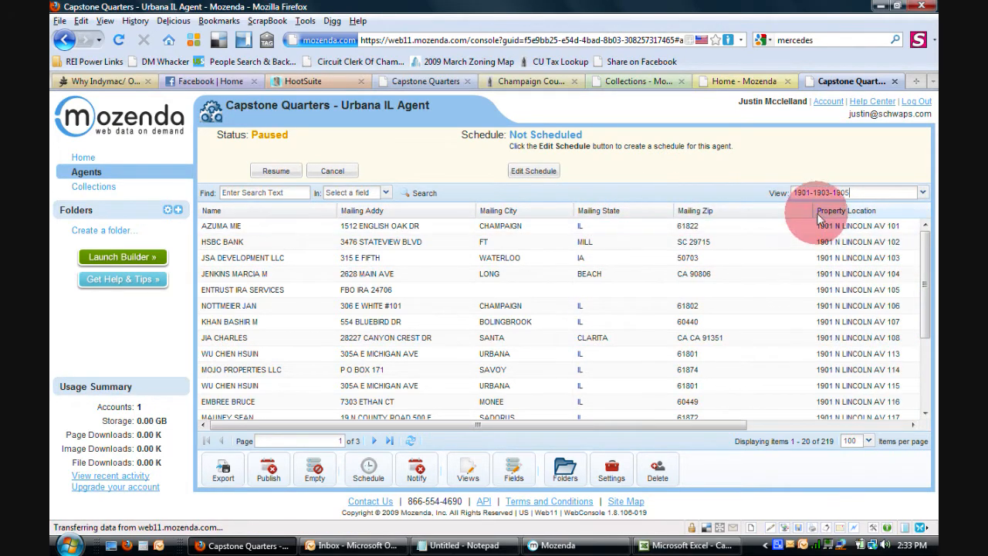
pyautogui.moveTo(814, 207); pyautogui.dragTo(764, 211)
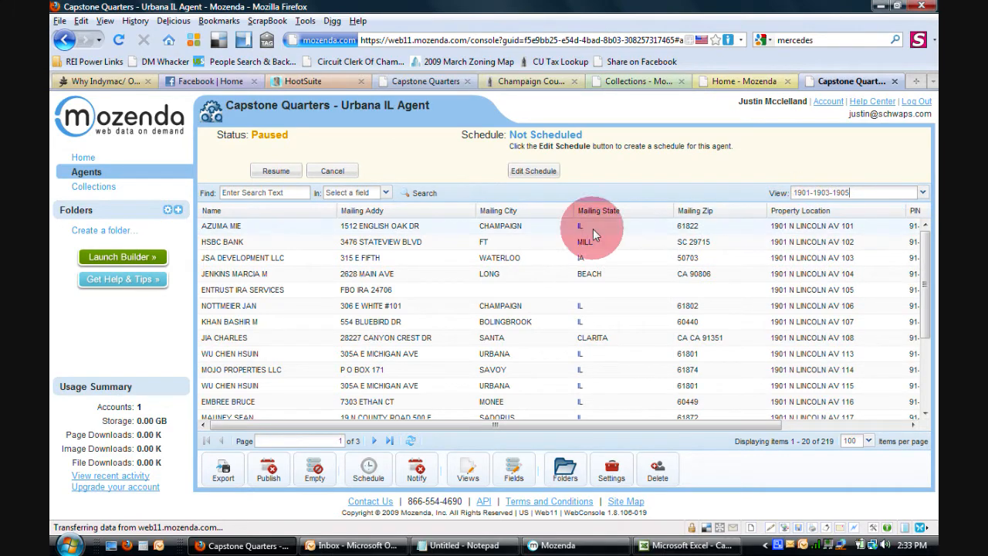
pyautogui.moveTo(333, 210); pyautogui.dragTo(314, 214)
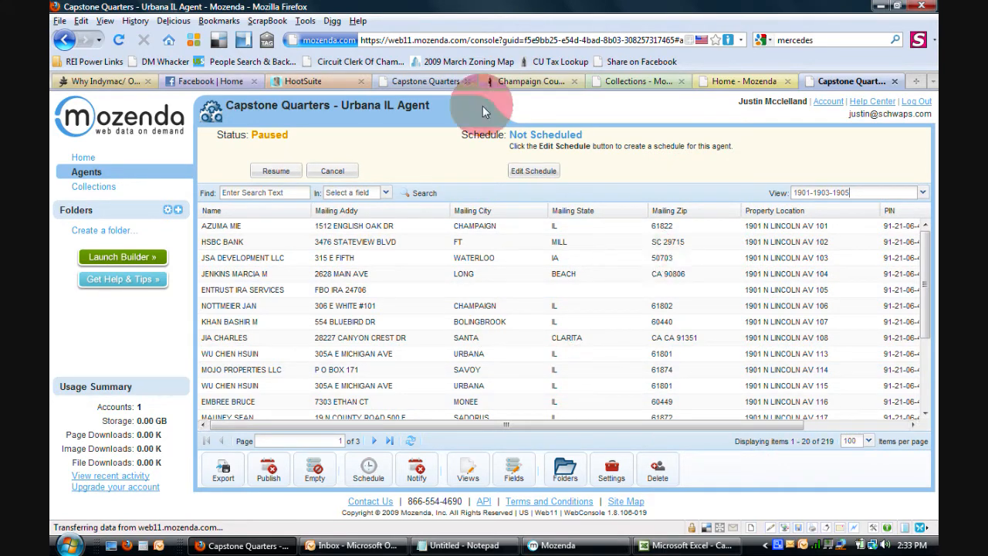
# Look at the Capstone Quarters website's About page, and return to the agent's filtered records
pyautogui.click(431, 82)
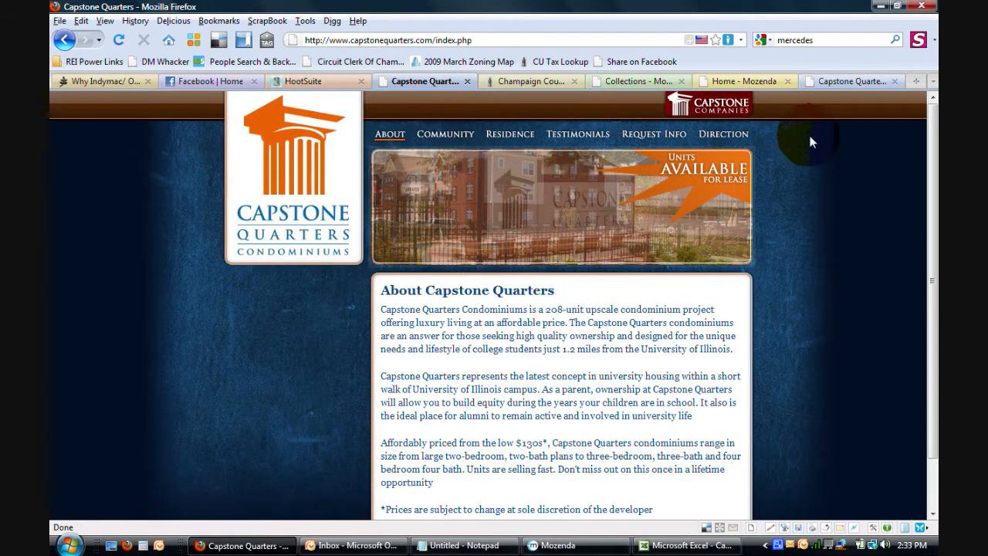
pyautogui.click(731, 82)
pyautogui.click(826, 79)
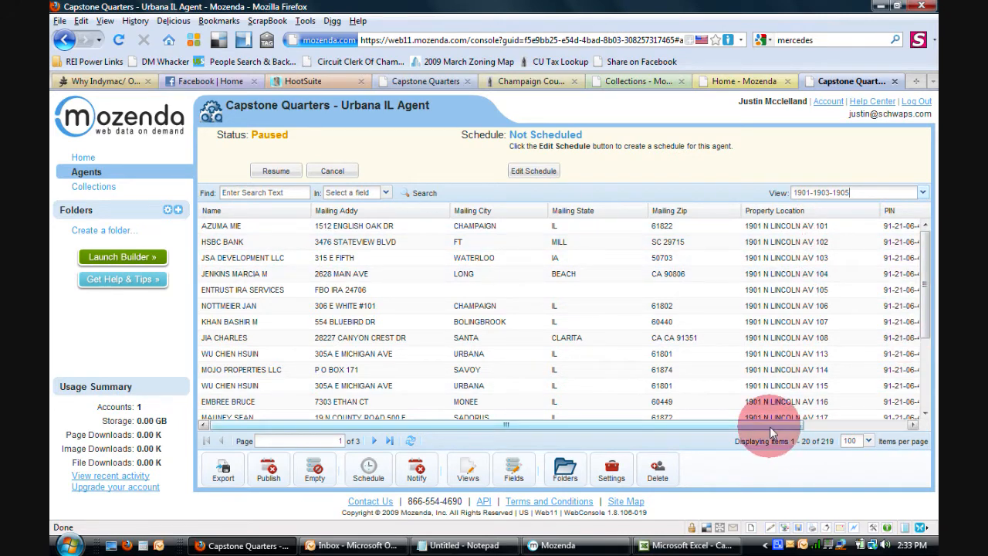
# Review the filtered owner records across all columns through PIN and further down the list
pyautogui.moveTo(769, 426); pyautogui.dragTo(859, 421)
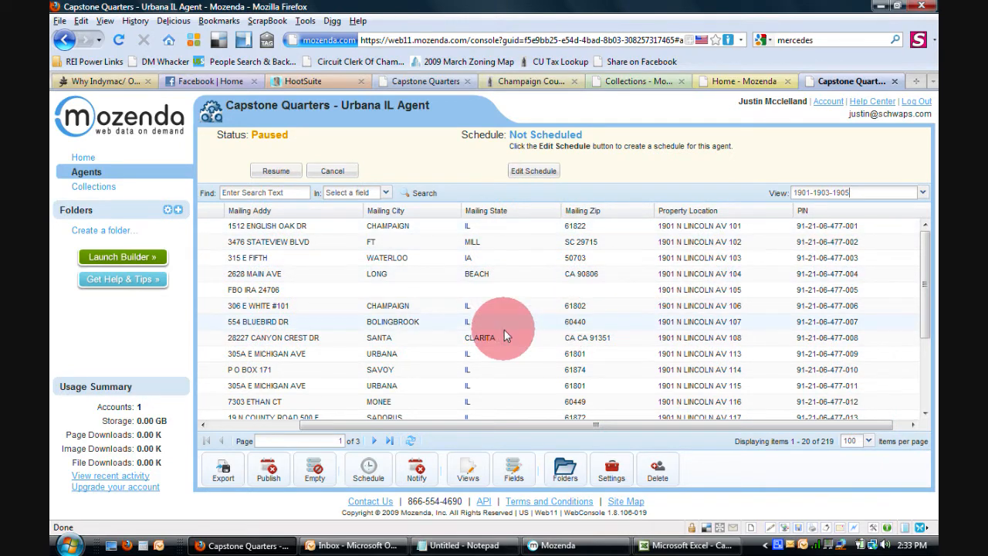
pyautogui.moveTo(428, 427); pyautogui.dragTo(311, 420)
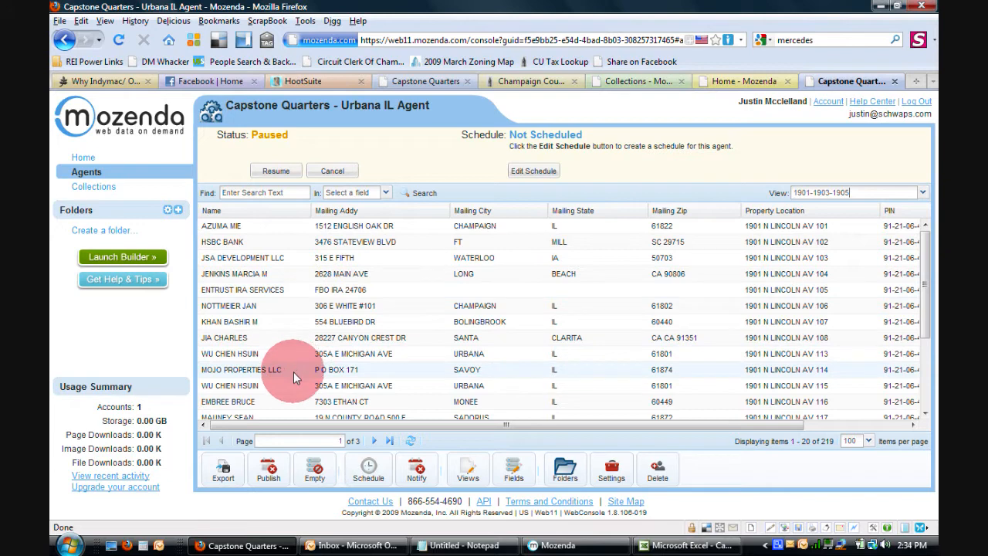
pyautogui.scroll(-3, 344, 374)
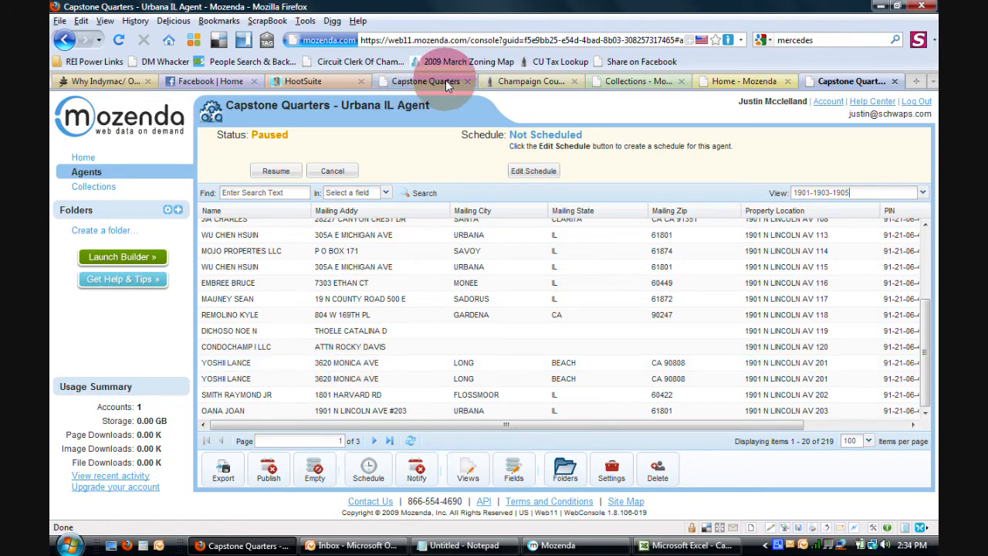
# Look through the Champaign County assessor's Lincoln Av property list, and return to the agent's filtered records
pyautogui.click(509, 80)
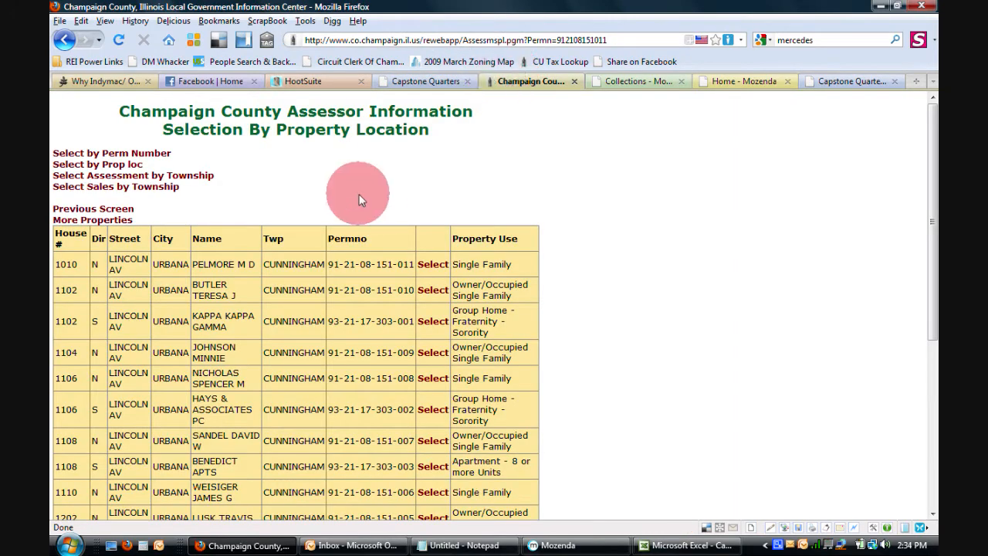
pyautogui.scroll(-5, 594, 272)
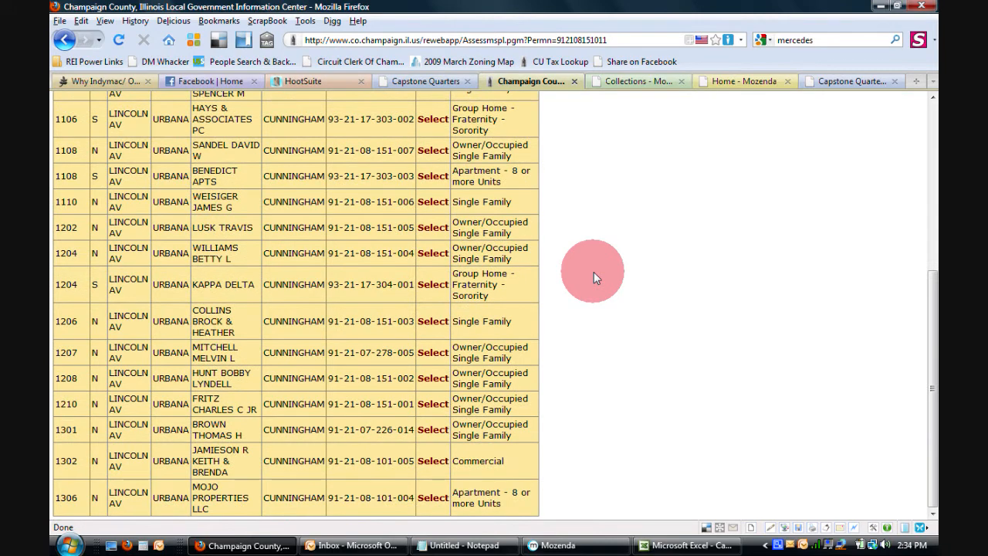
pyautogui.scroll(5, 594, 271)
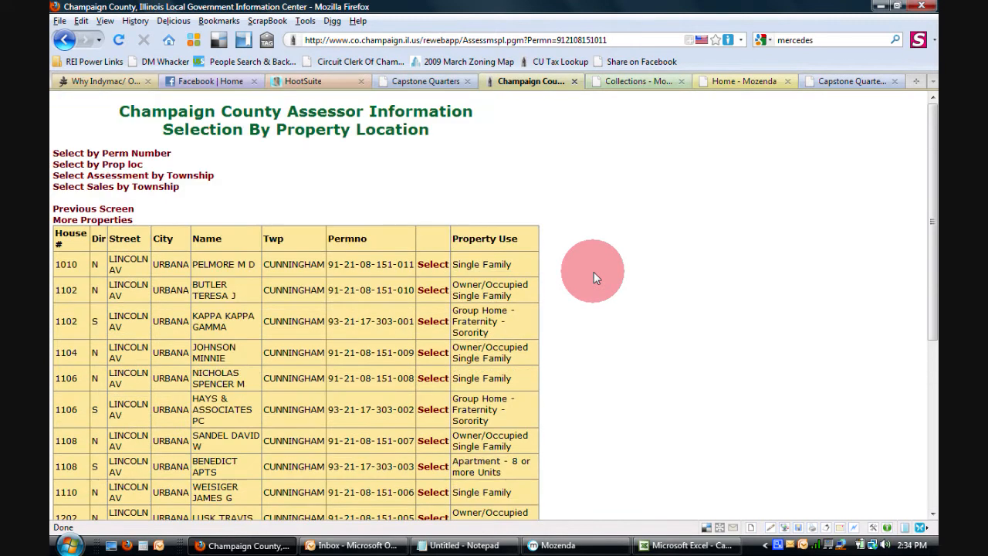
pyautogui.click(852, 81)
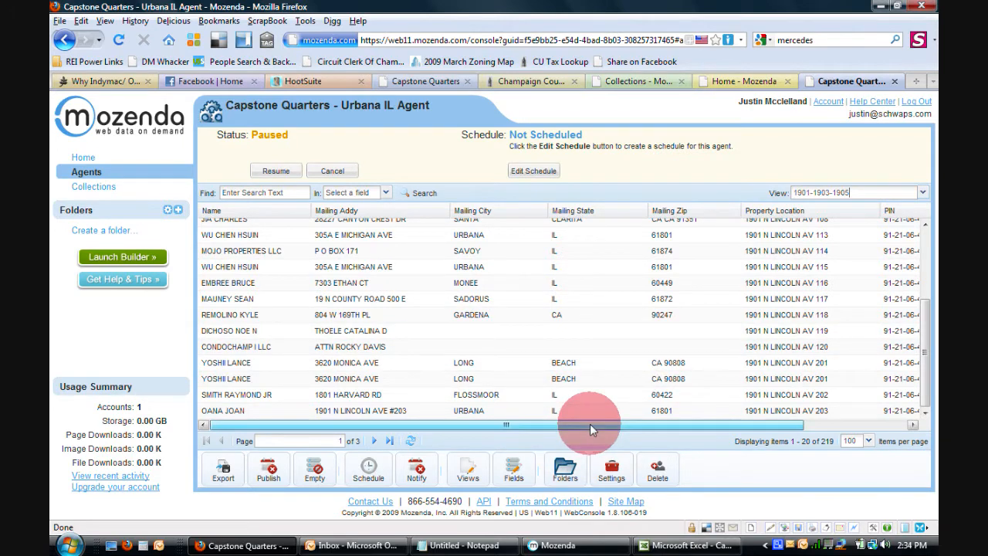
# Examine the filtered records sorted by Mailing State, going back to page 1 to find out-of-state owners
pyautogui.moveTo(590, 424); pyautogui.dragTo(696, 436)
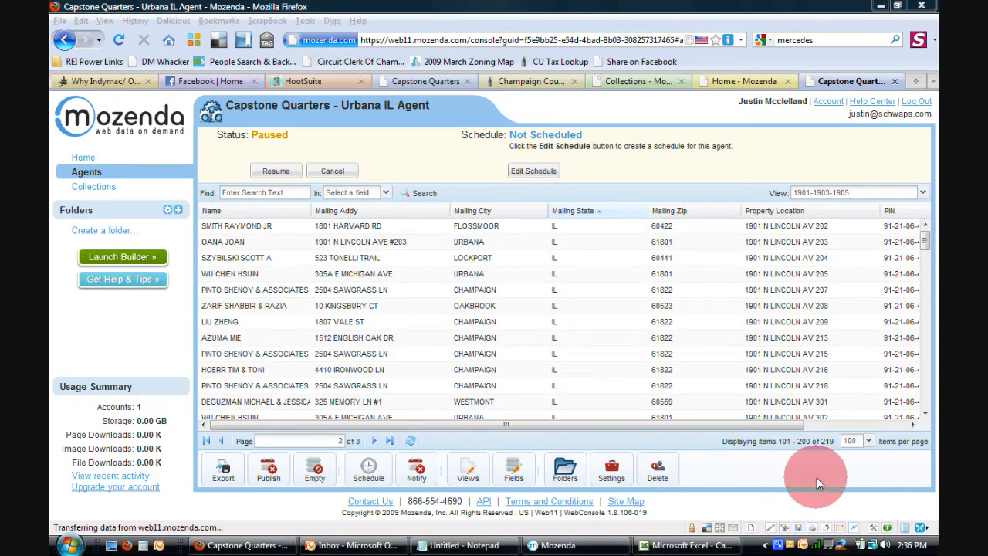
pyautogui.moveTo(929, 247); pyautogui.dragTo(911, 225)
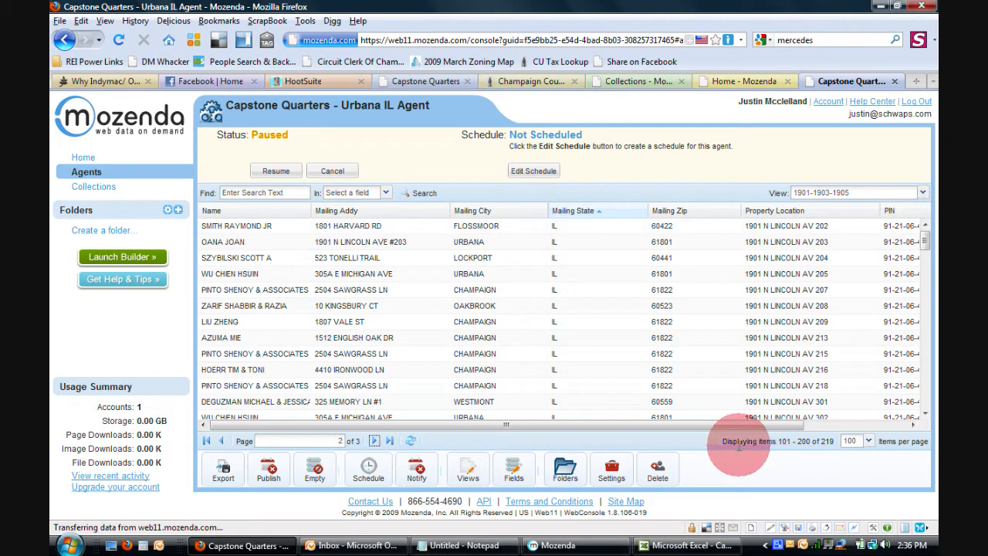
pyautogui.click(222, 442)
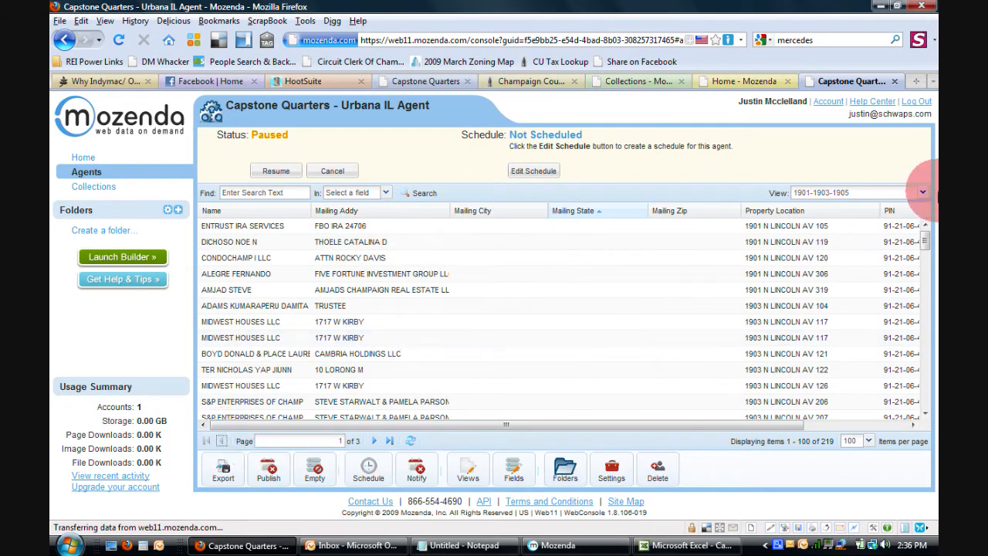
pyautogui.moveTo(924, 244); pyautogui.dragTo(930, 295)
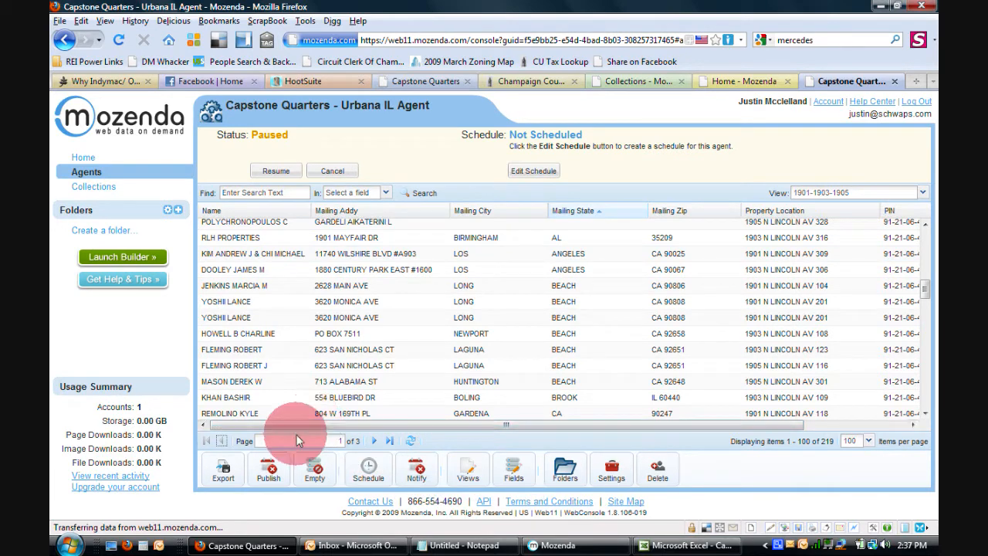
# Export the current view in CSV format and save CapstoneQuarters-UrbanaIL-1901-1903-1905.csv to the computer
pyautogui.click(223, 466)
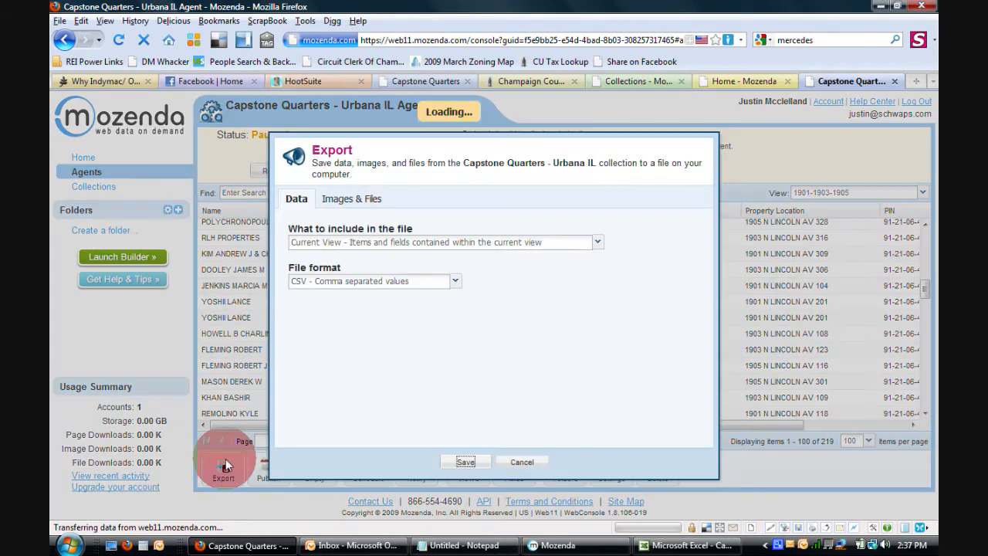
pyautogui.click(468, 457)
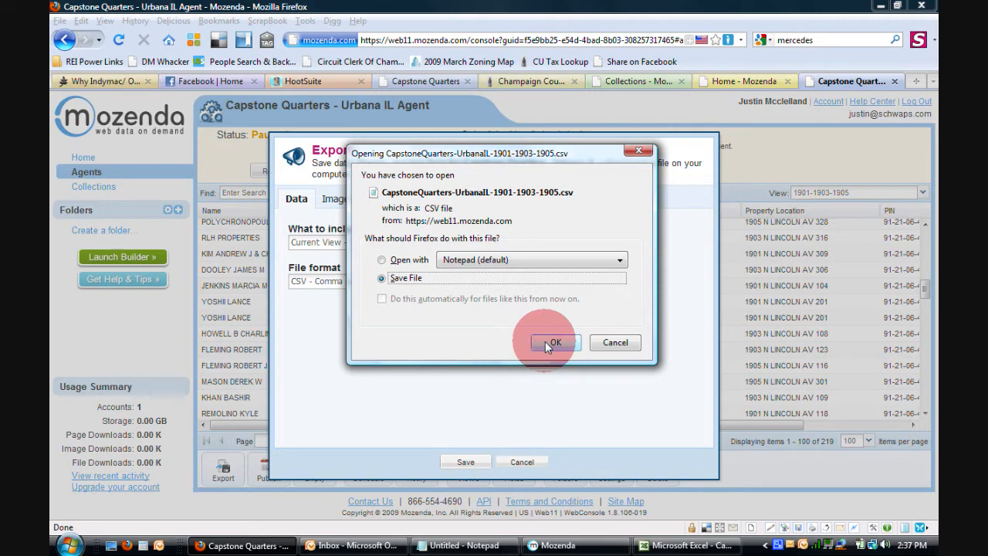
pyautogui.click(545, 342)
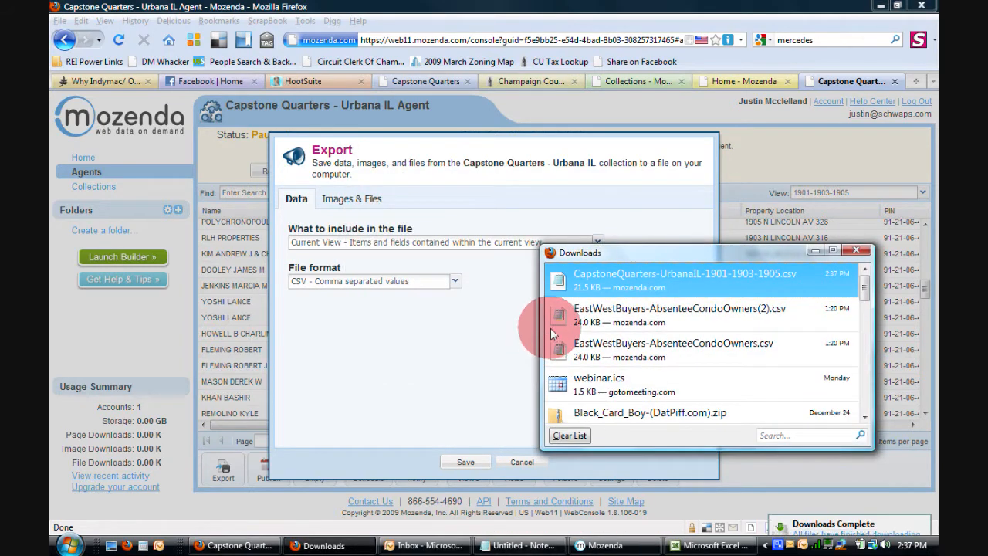
pyautogui.rightClick(601, 290)
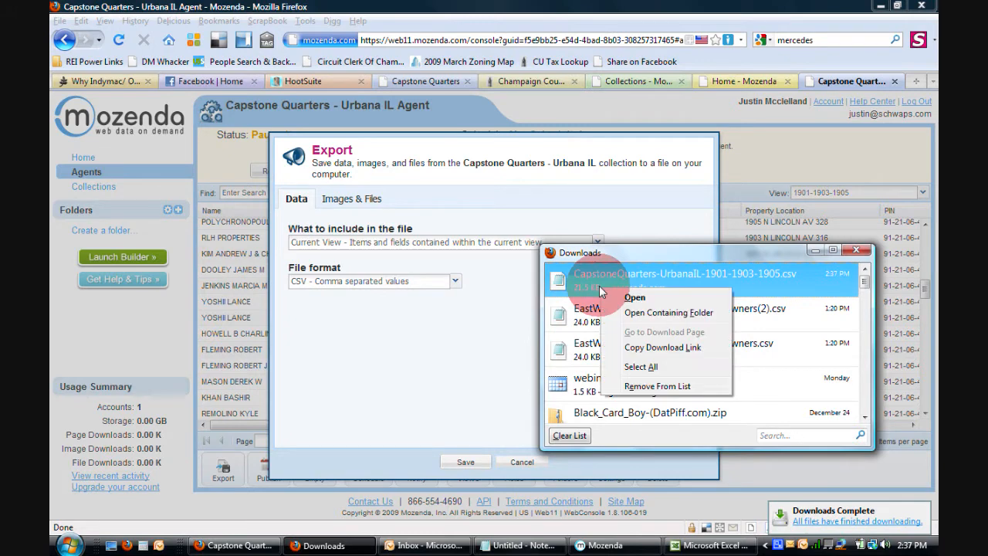
pyautogui.click(643, 318)
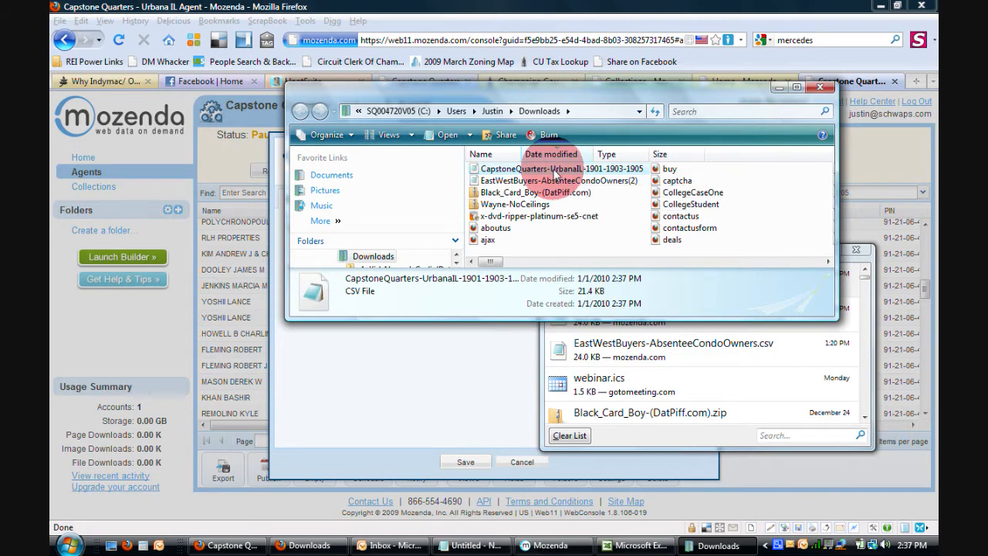
pyautogui.rightClick(554, 174)
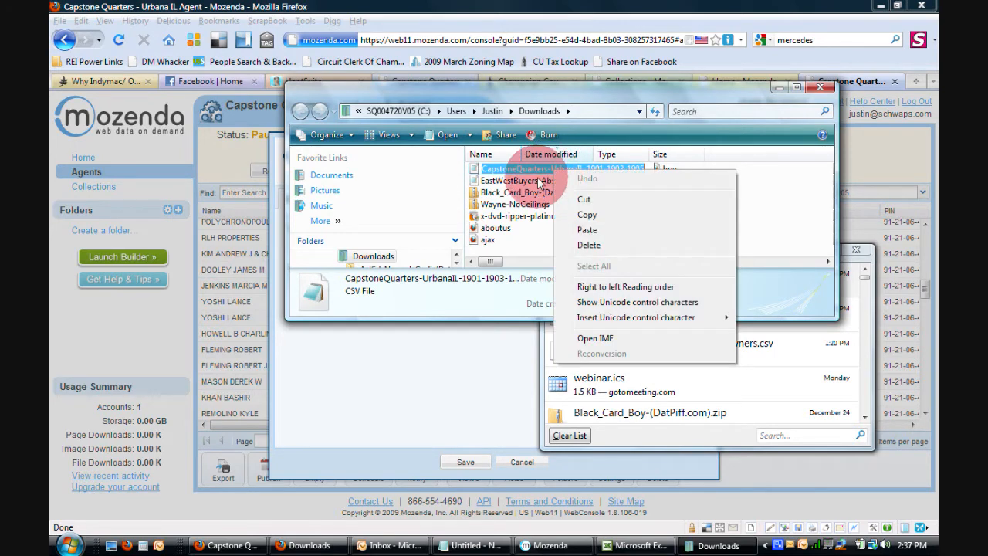
pyautogui.click(541, 177)
pyautogui.click(536, 169)
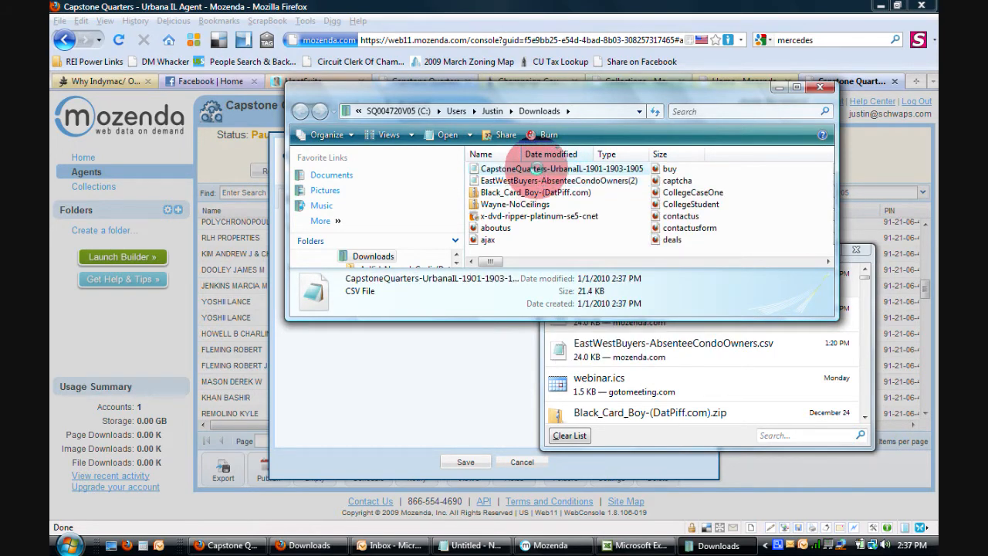
pyautogui.rightClick(538, 169)
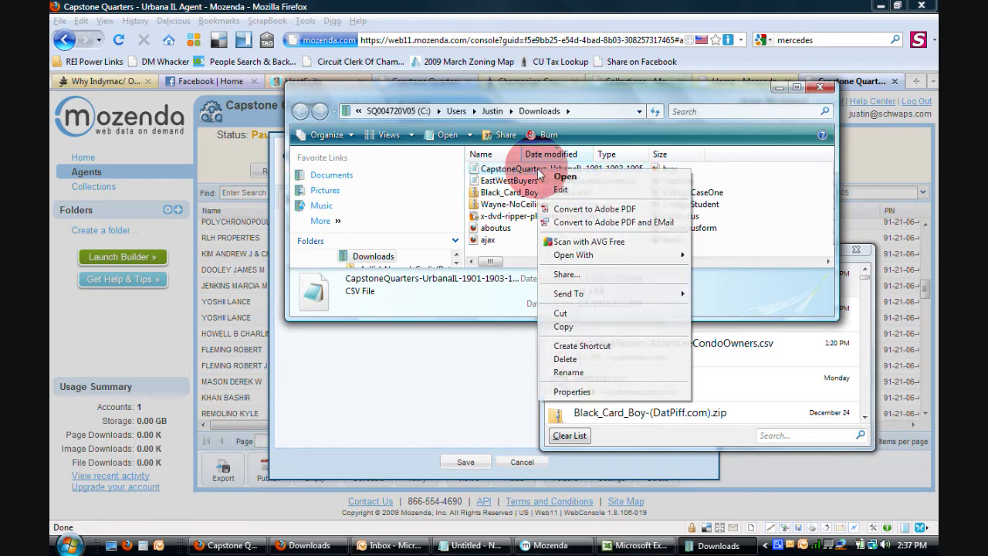
pyautogui.click(582, 306)
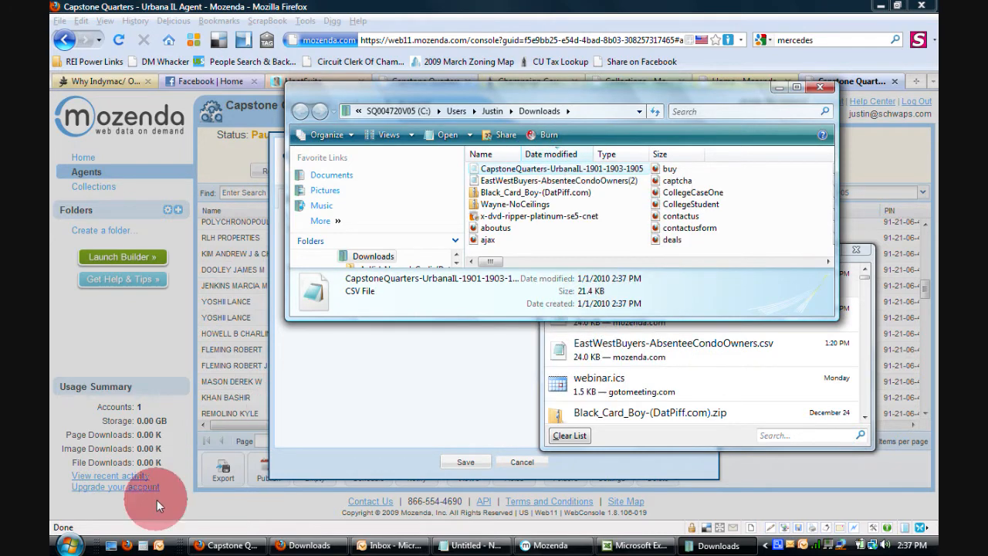
pyautogui.click(111, 545)
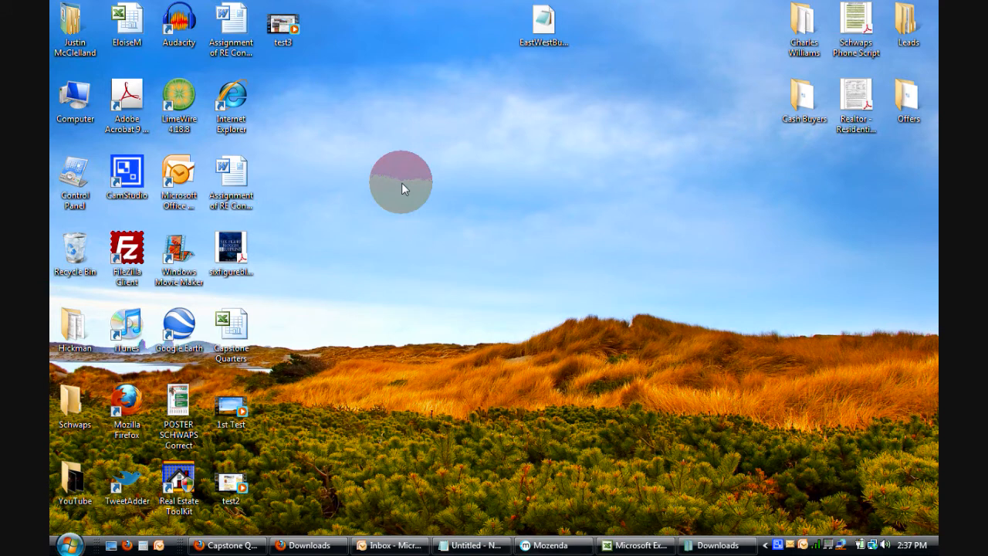
pyautogui.rightClick(401, 183)
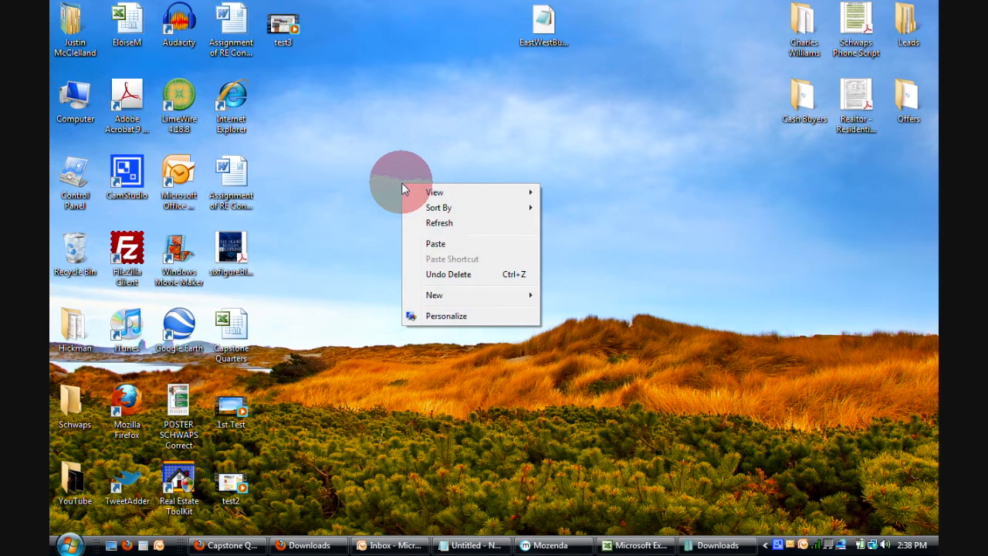
pyautogui.click(450, 240)
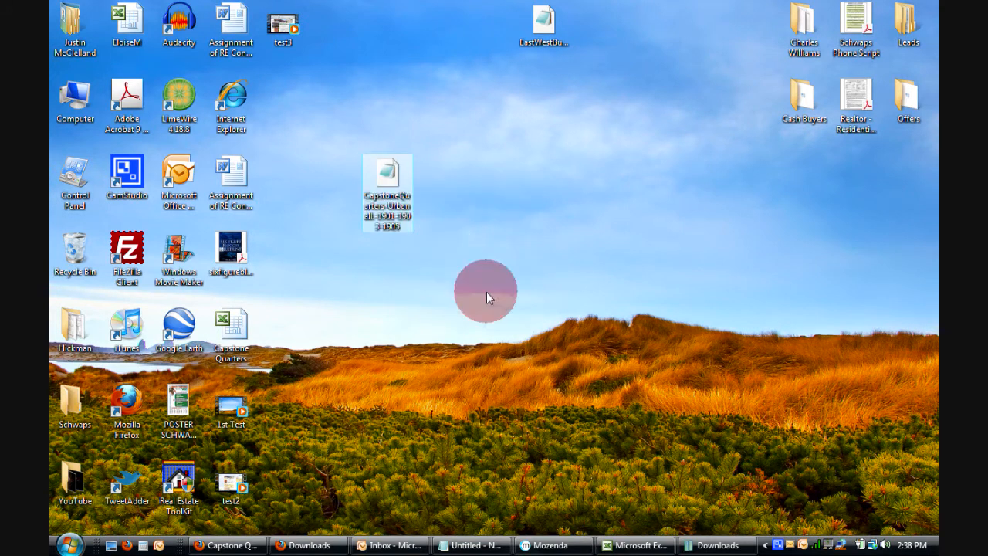
pyautogui.click(638, 545)
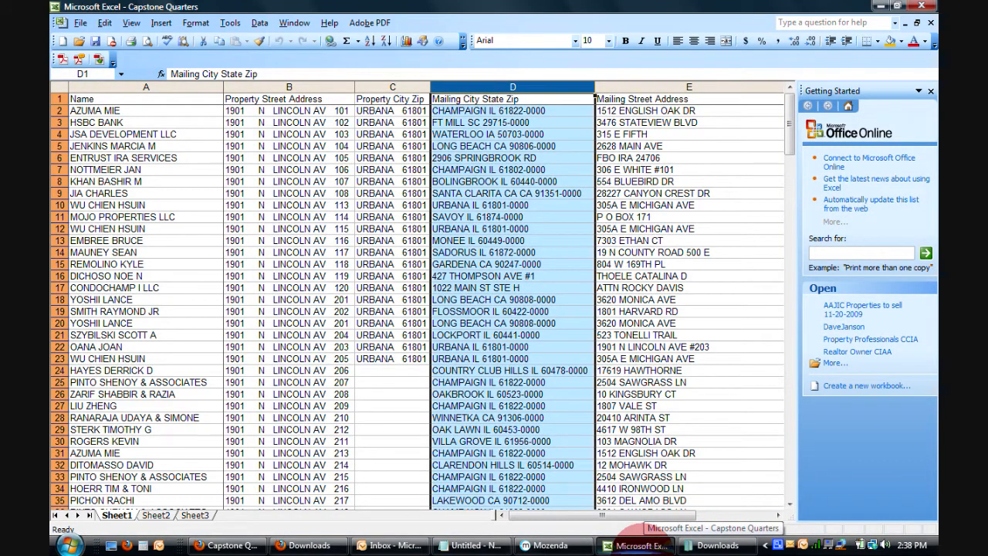
pyautogui.click(156, 515)
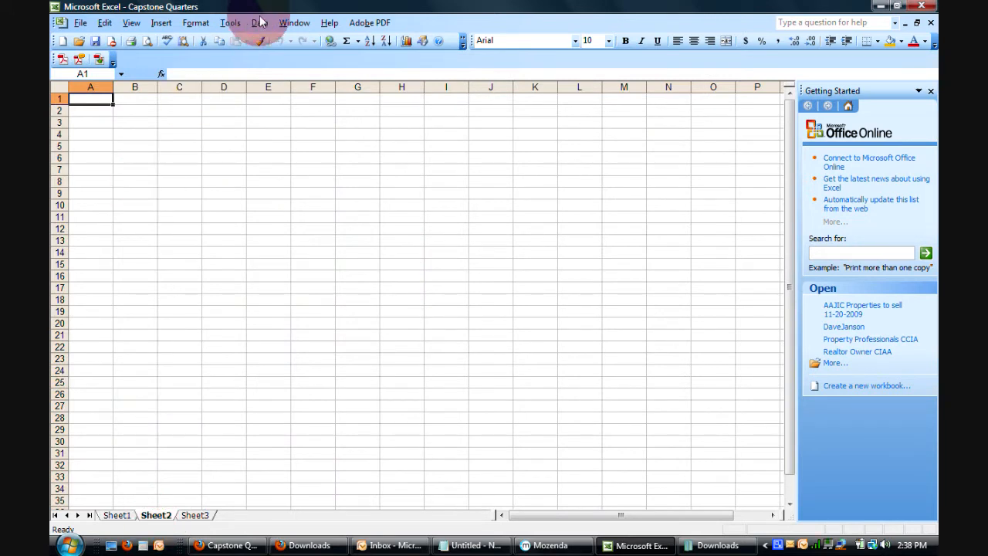
pyautogui.click(260, 22)
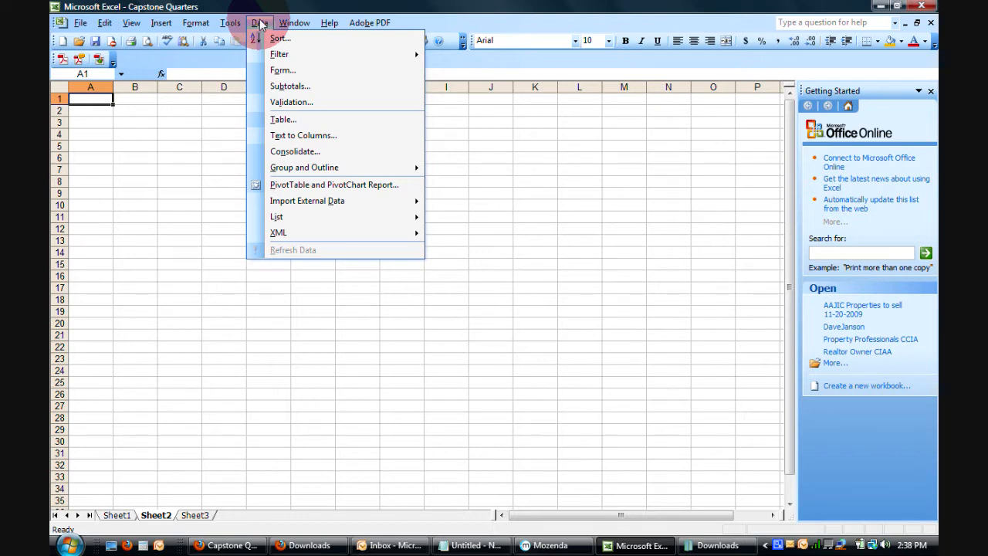
pyautogui.moveTo(368, 202)
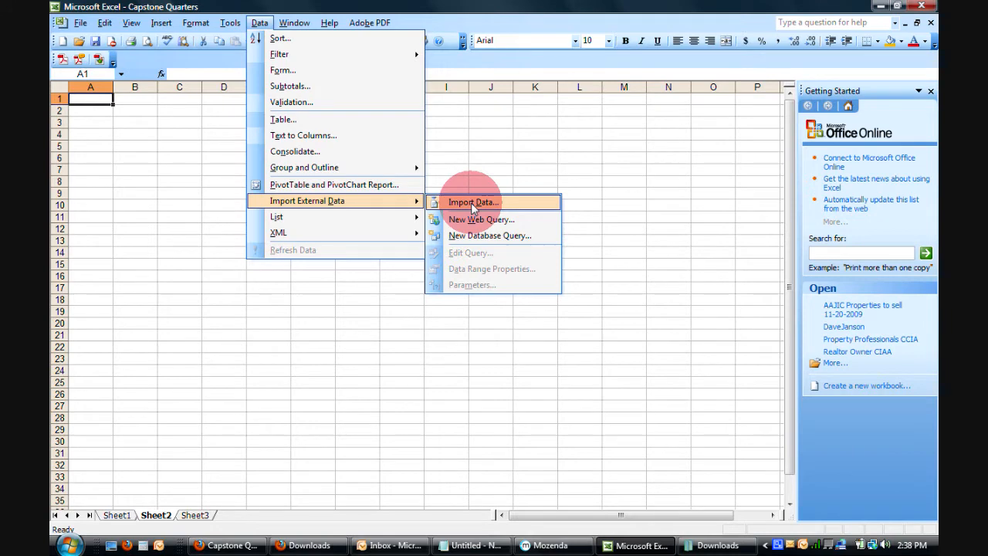
pyautogui.click(473, 203)
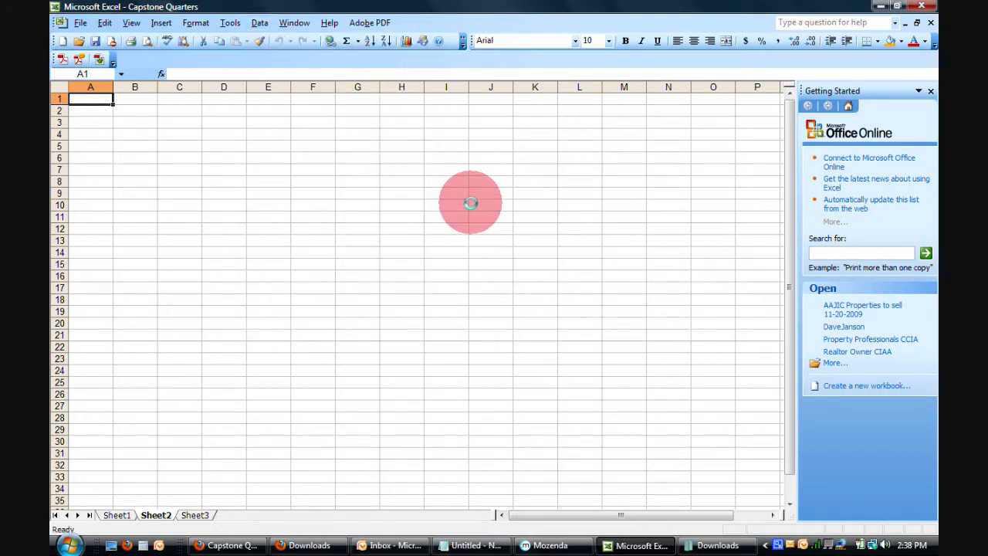
pyautogui.click(333, 233)
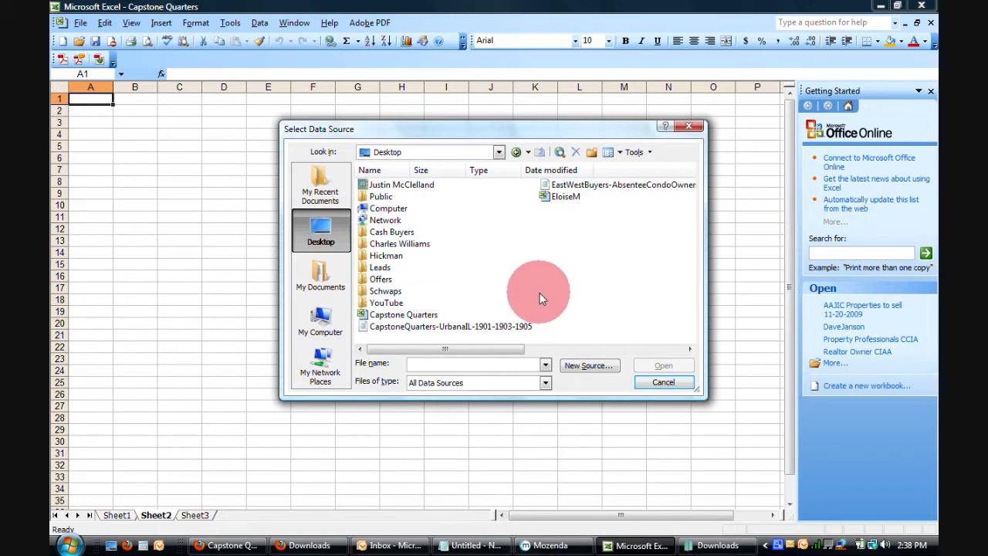
pyautogui.click(485, 325)
pyautogui.click(663, 365)
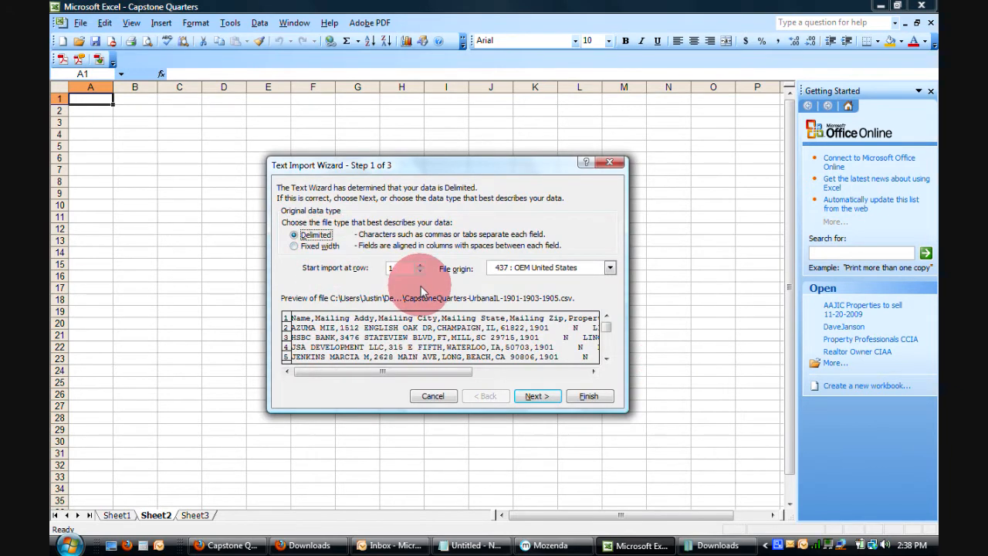
# Split the imported text by comma instead of tab, keep the General column format, and place the data at A1 of Sheet2
pyautogui.click(535, 396)
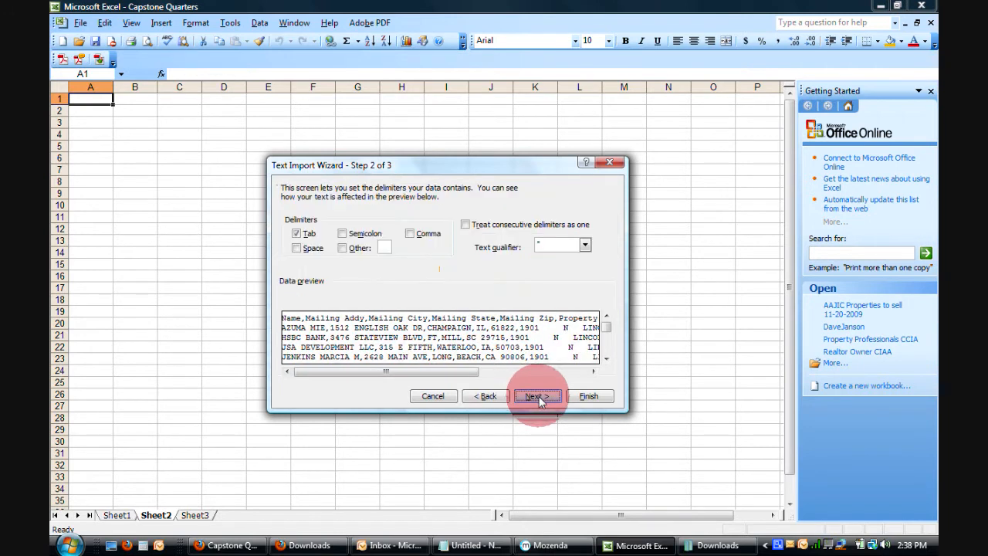
pyautogui.click(411, 233)
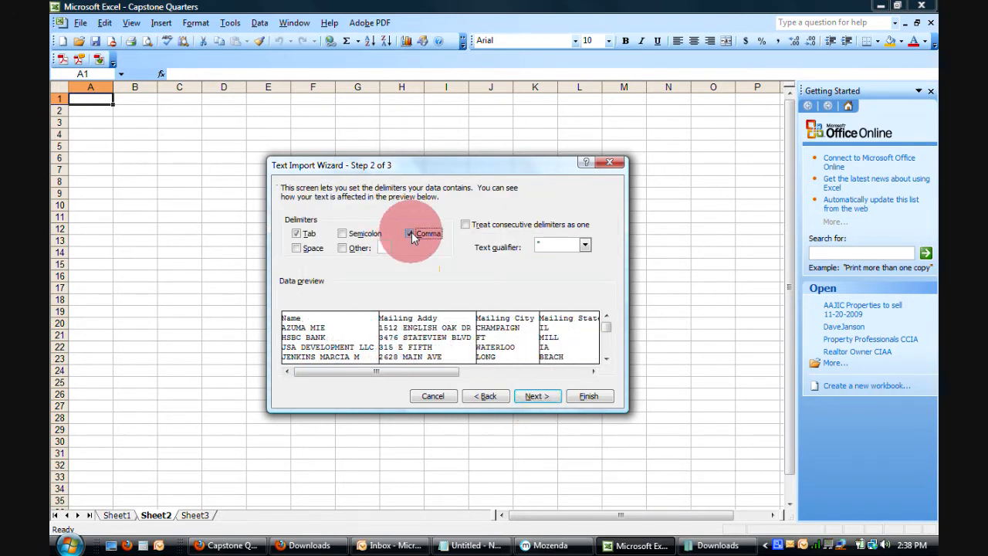
pyautogui.click(412, 233)
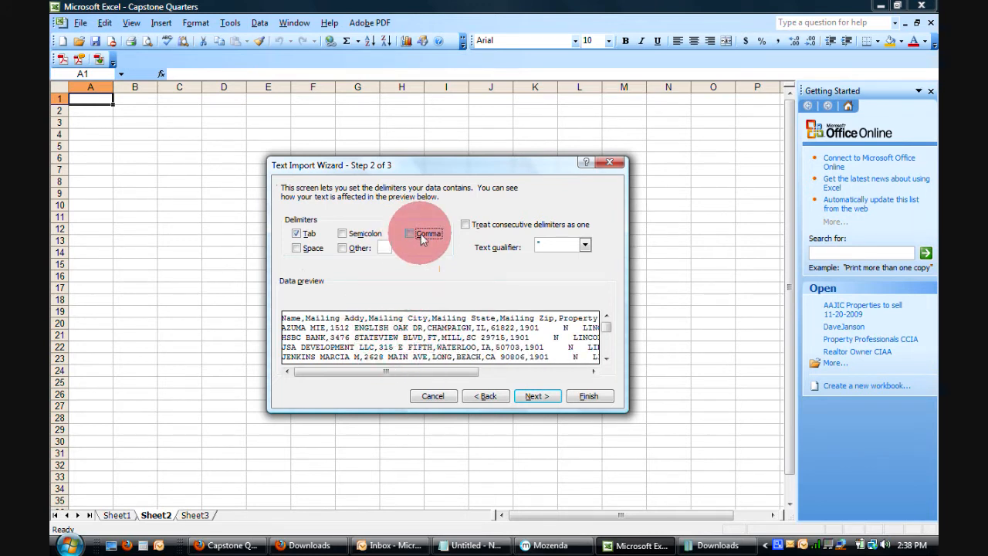
pyautogui.click(416, 236)
pyautogui.click(297, 234)
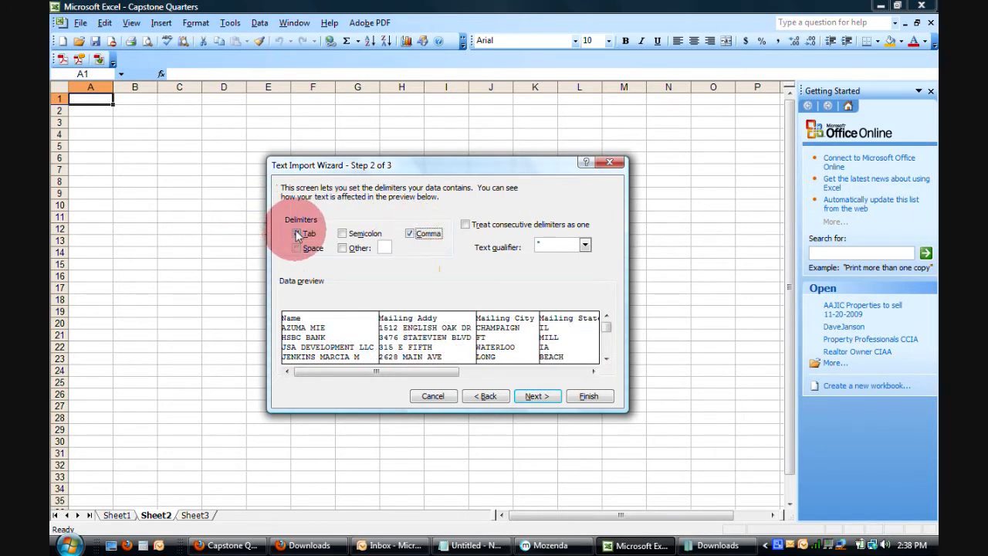
pyautogui.click(537, 397)
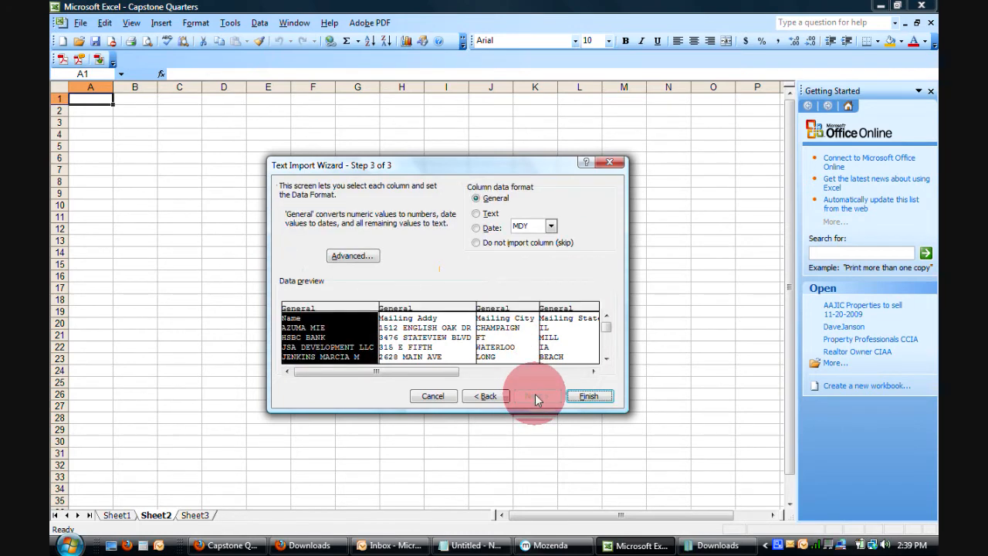
pyautogui.click(588, 396)
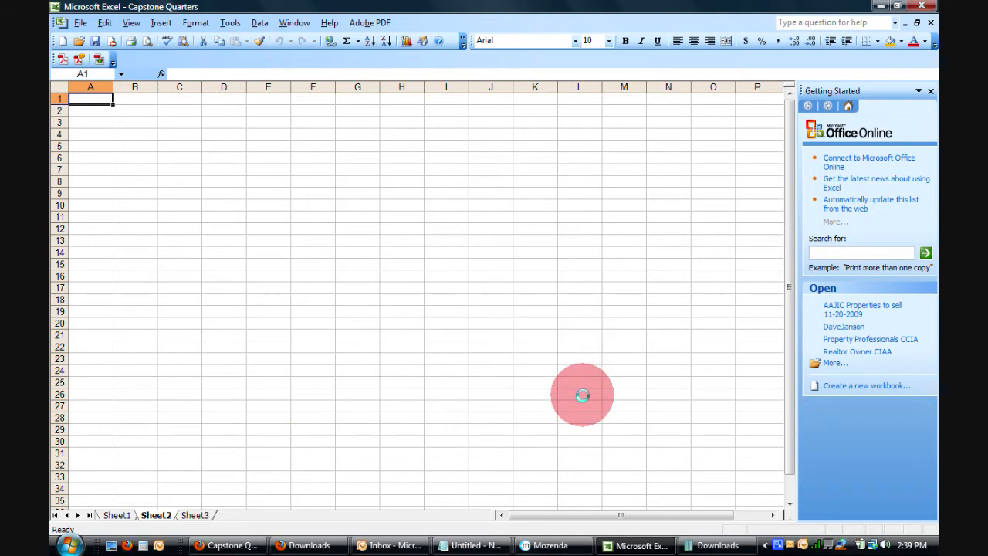
pyautogui.click(531, 239)
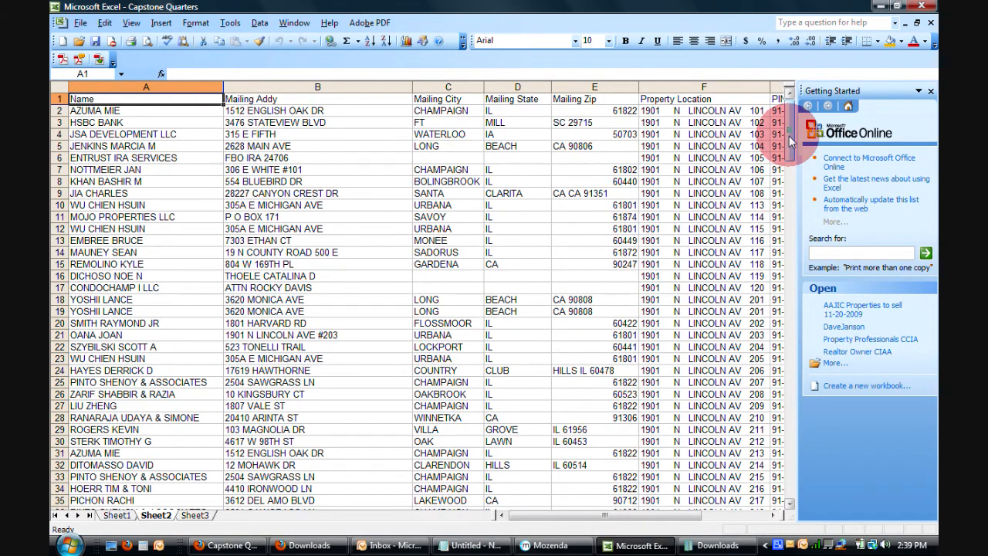
# Review the imported owner records on Sheet2 down to the last row and back up to the first rows
pyautogui.moveTo(789, 135); pyautogui.dragTo(804, 486)
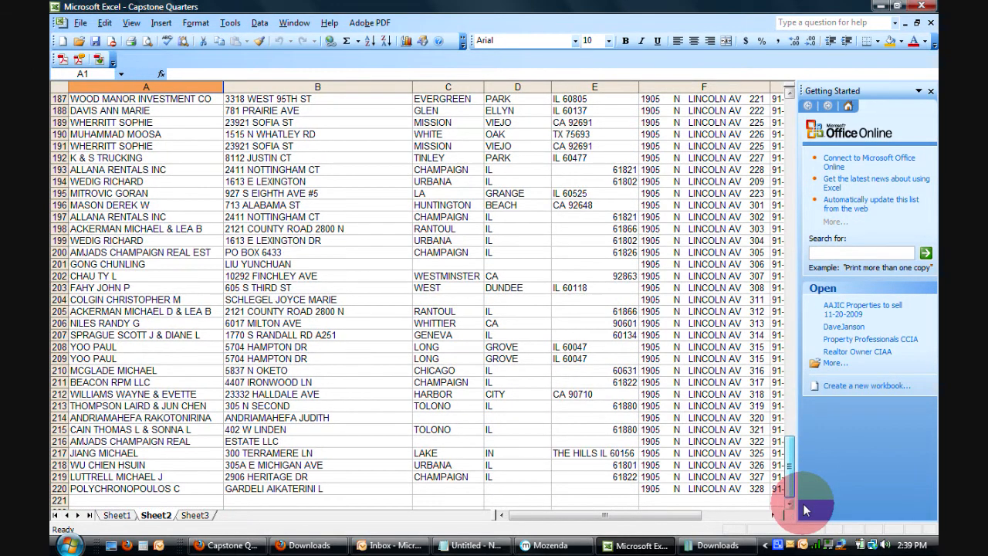
pyautogui.moveTo(803, 492); pyautogui.dragTo(785, 309)
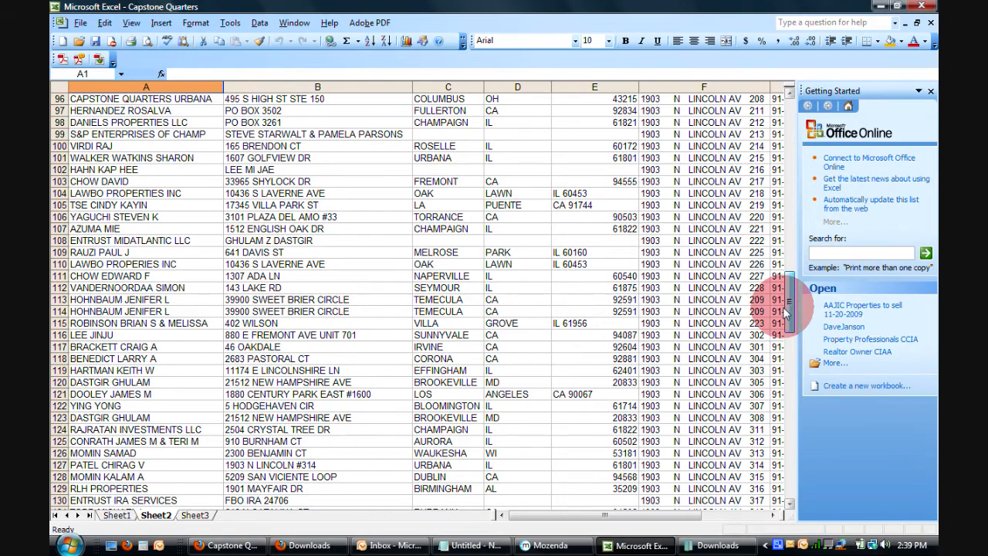
pyautogui.moveTo(785, 309); pyautogui.dragTo(755, 145)
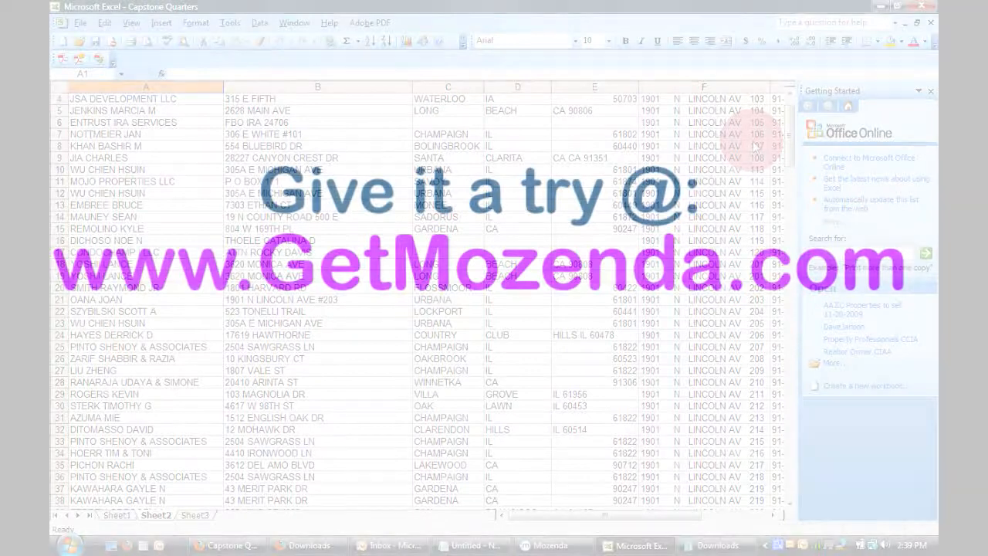